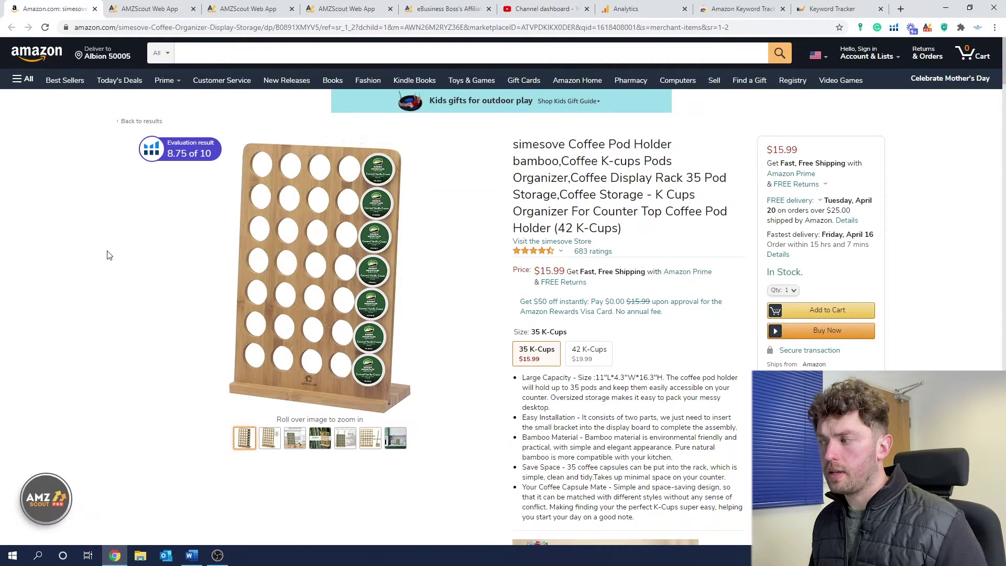
# - Open the AMZScout PRO analysis of the coffee pod holder listing: 40 products averaging $24.11
pyautogui.click(931, 31)
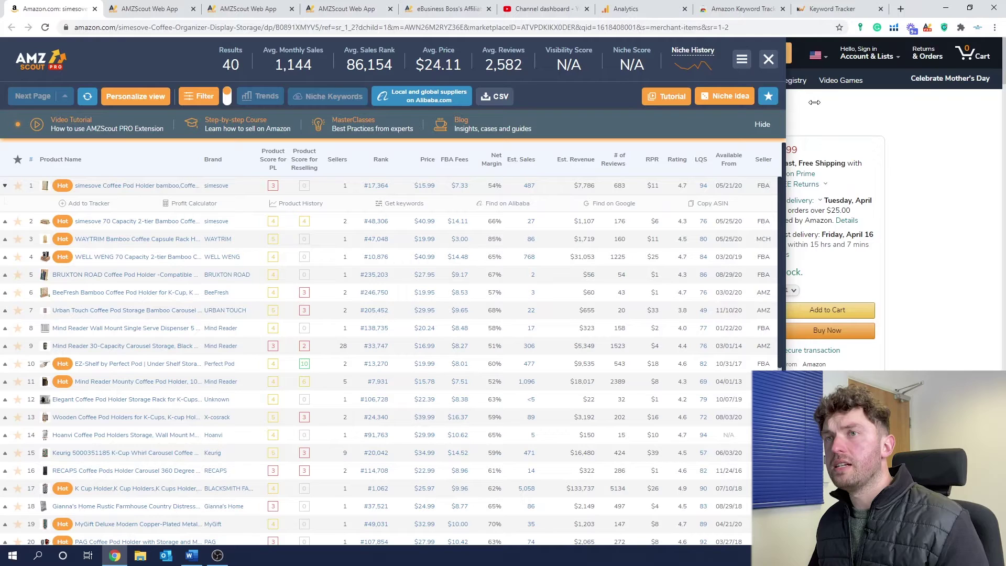
# - Search Amazon for 'bamboo coffee pod holder' and open its AMZScout niche score breakdown (7/10)
pyautogui.click(768, 61)
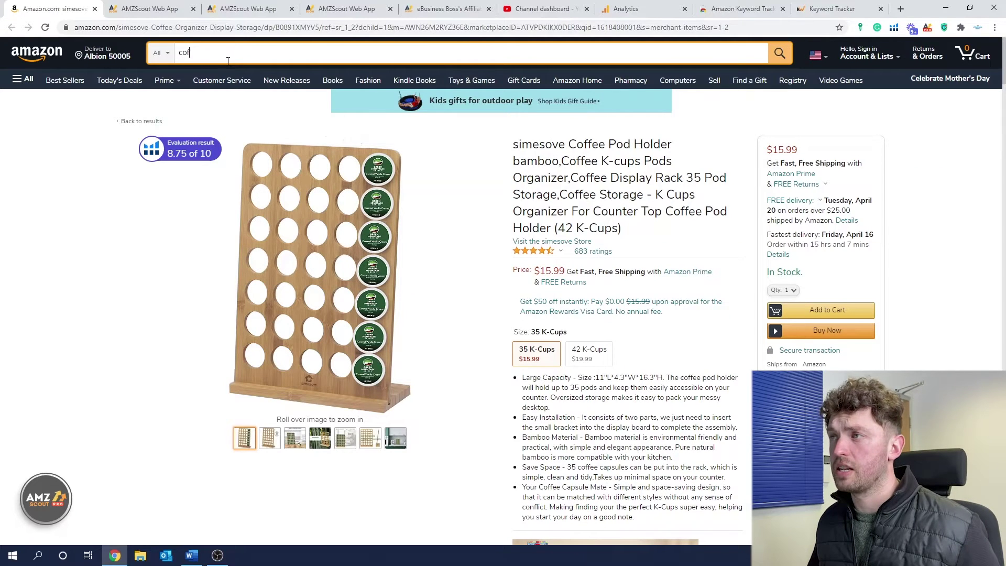
pyautogui.click(228, 61)
pyautogui.write('coffee po')
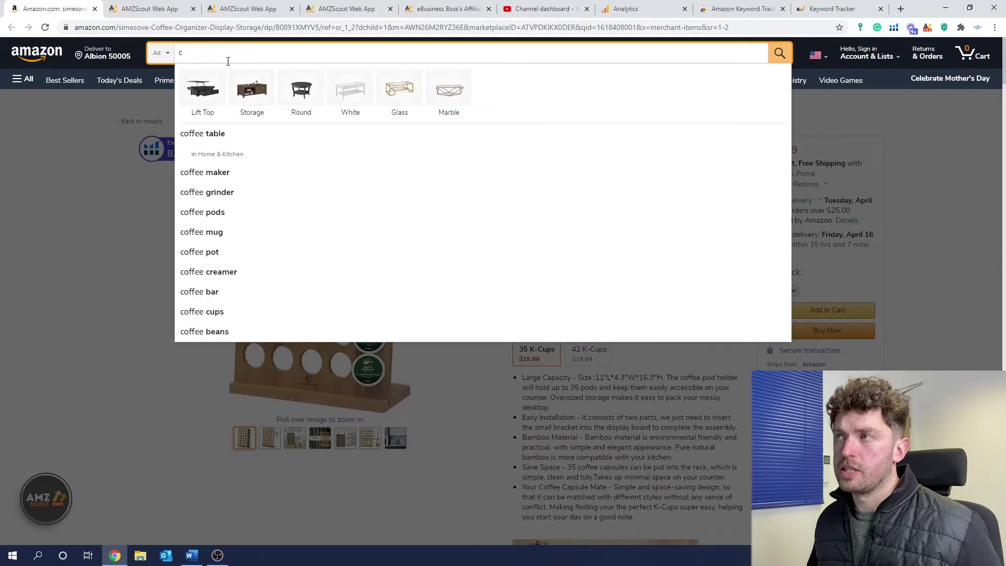
pyautogui.press('BackSpace')
pyautogui.write('bamb')
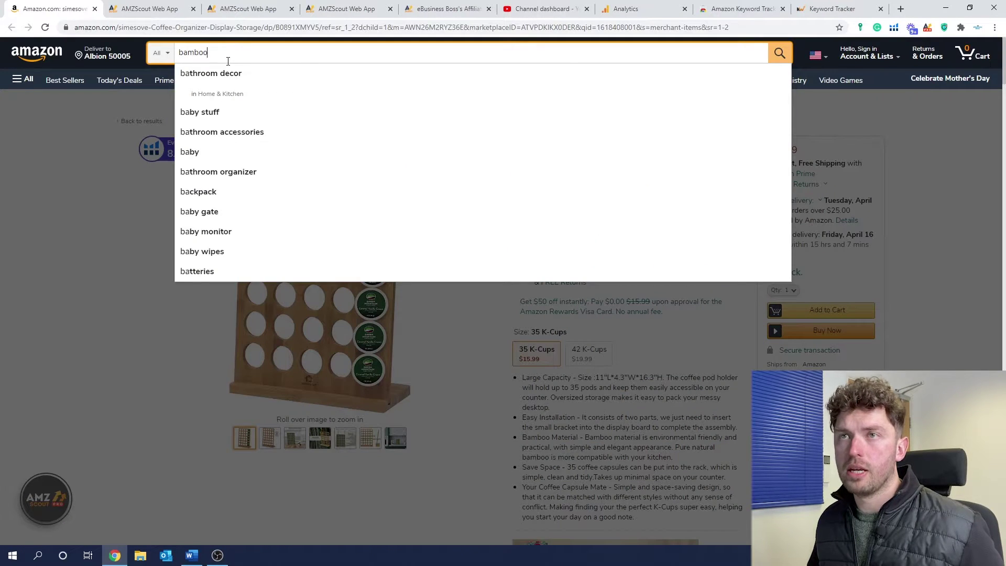
pyautogui.write('oo')
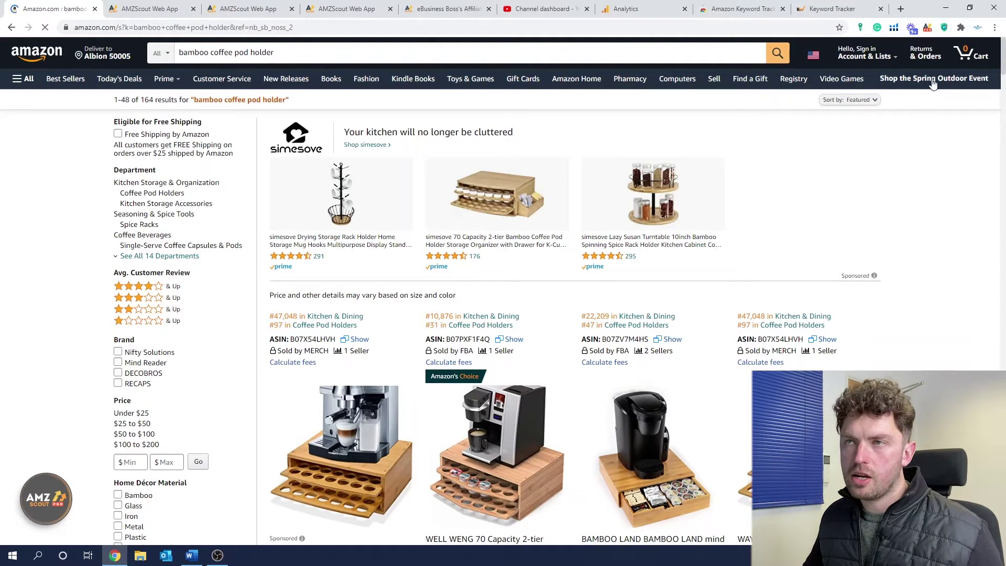
pyautogui.click(929, 30)
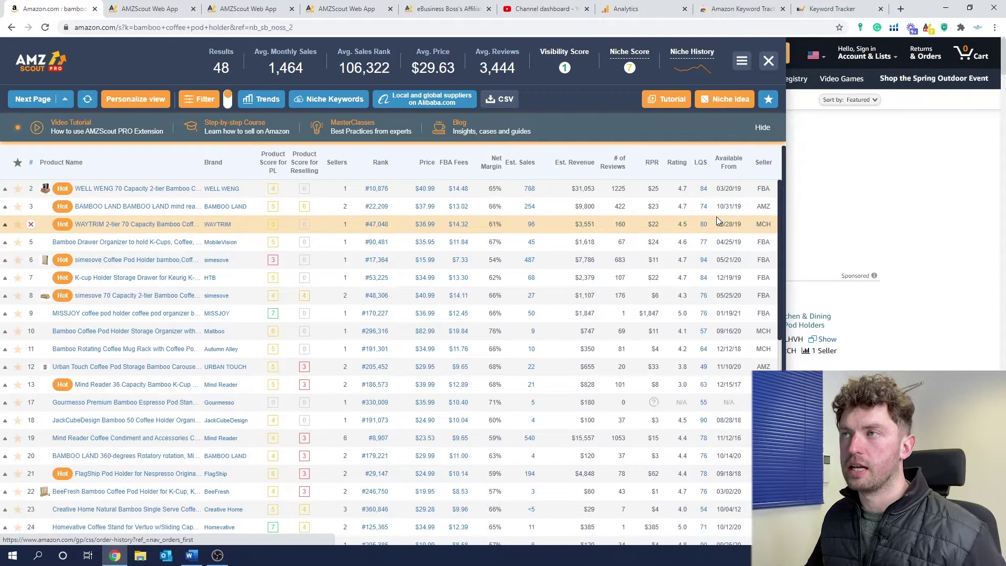
pyautogui.click(630, 68)
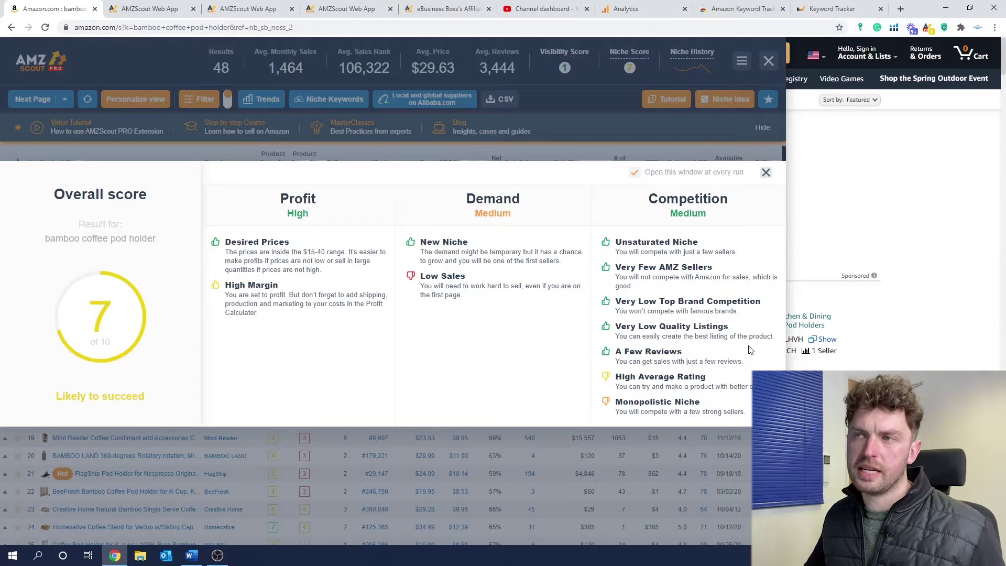
# - Highlight the Very Low Quality Listings, A Few Reviews and Monopolistic Niche points, then close the breakdown
pyautogui.moveTo(728, 327); pyautogui.dragTo(617, 328)
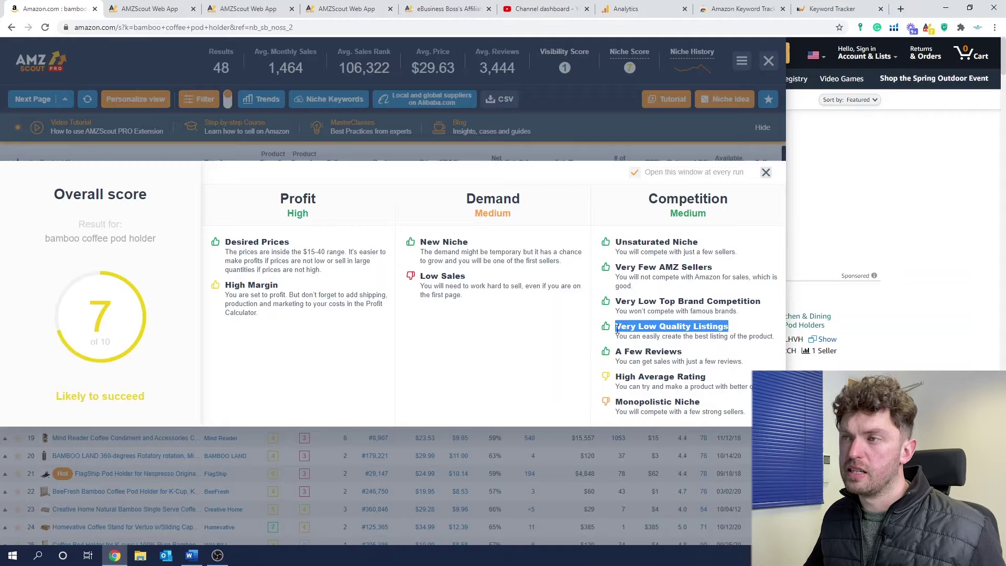
pyautogui.moveTo(728, 358); pyautogui.dragTo(614, 354)
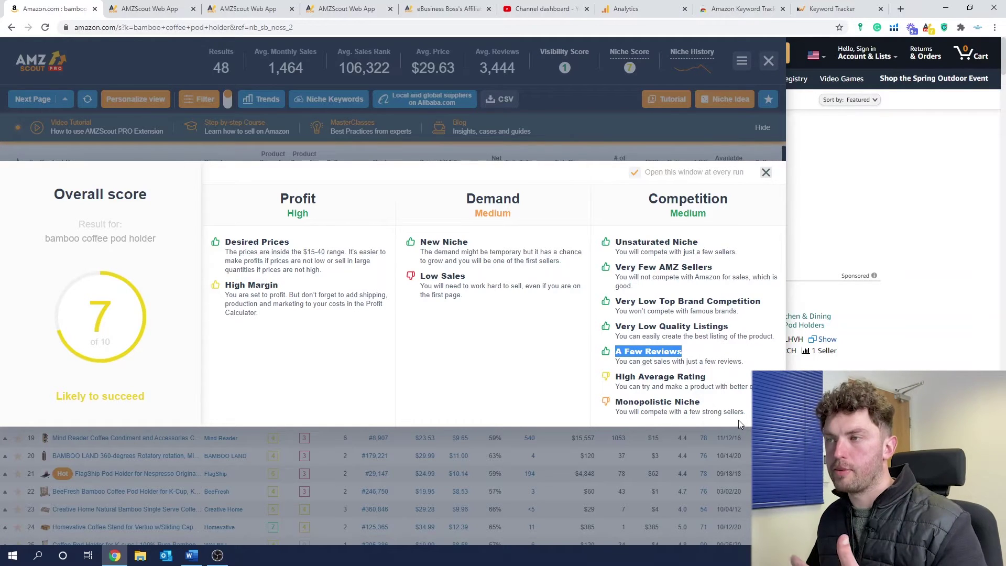
pyautogui.moveTo(701, 401); pyautogui.dragTo(611, 403)
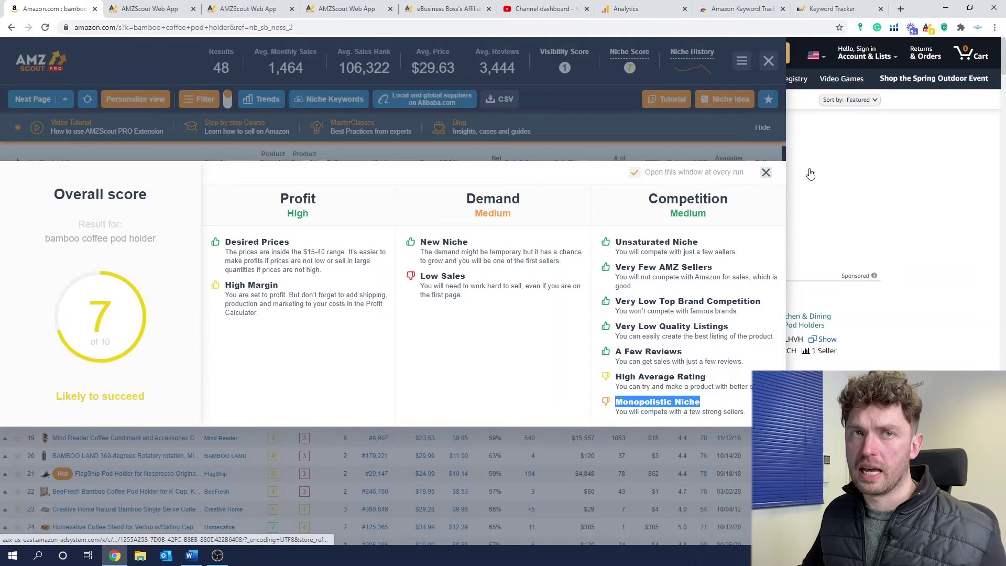
pyautogui.click(765, 173)
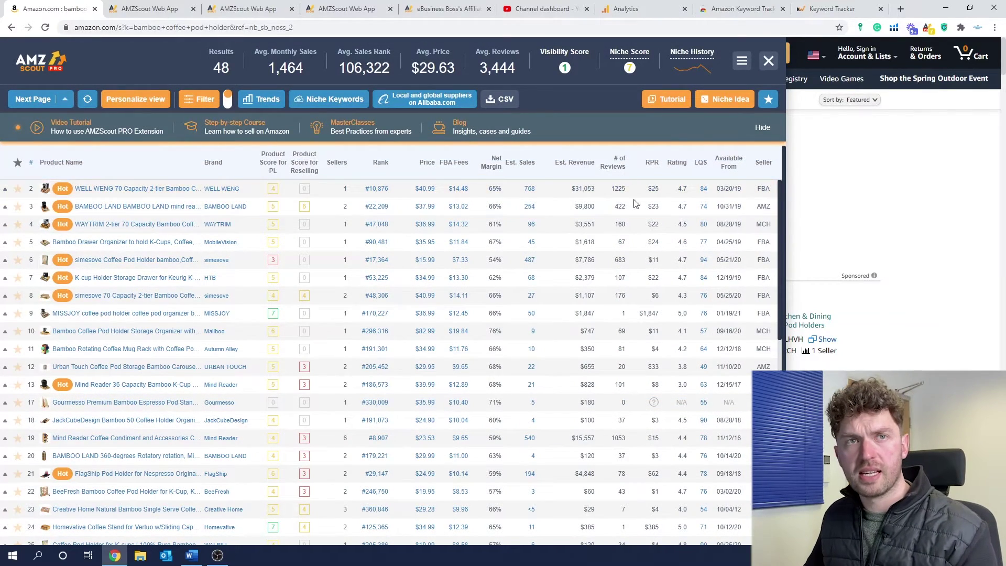
pyautogui.moveTo(706, 168)
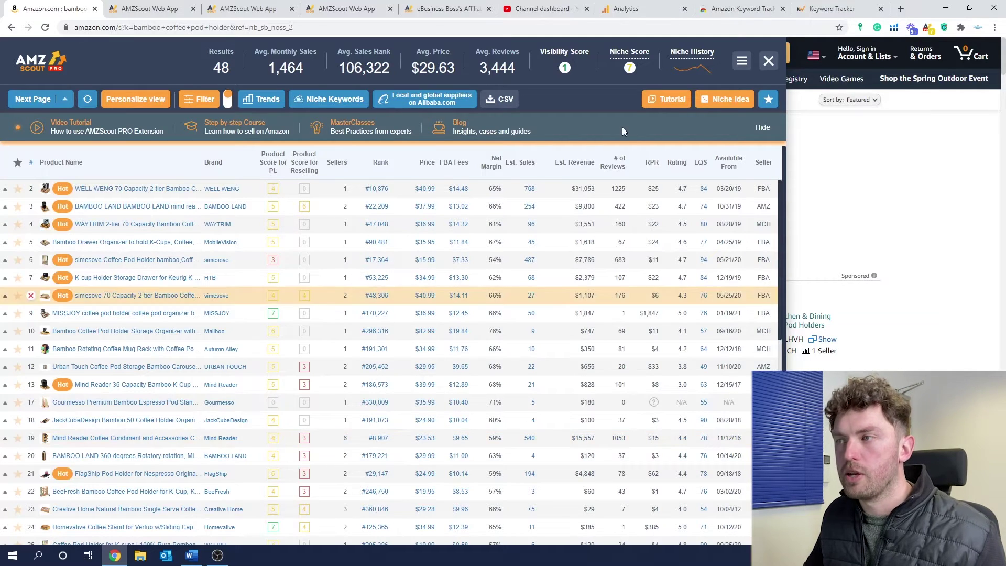
# - Load the suggested eucalyptus garland niche, mark its $19,317 revenue figure, and close the panel
pyautogui.click(736, 105)
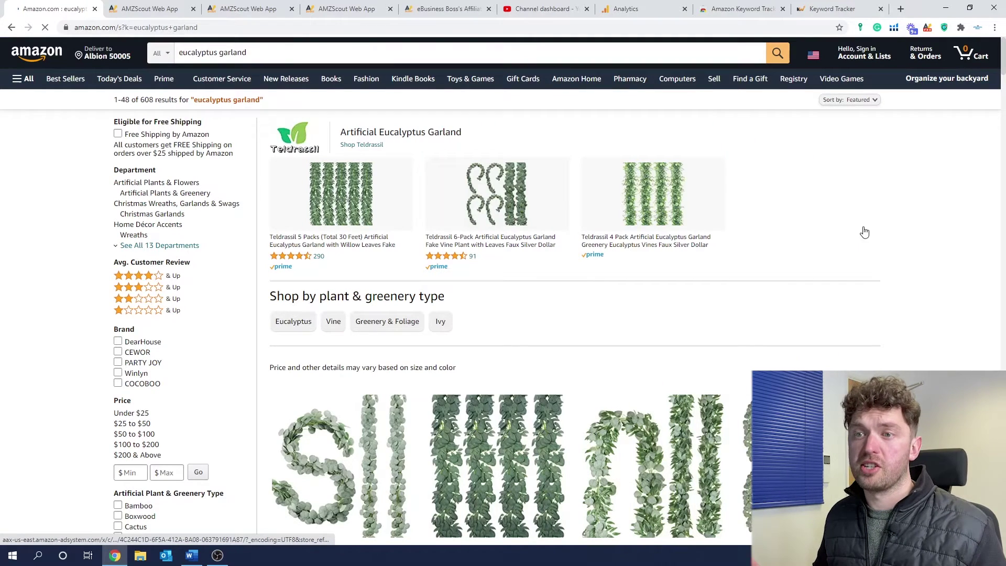
pyautogui.scroll(-1, 846, 285)
pyautogui.scroll(-8, 846, 283)
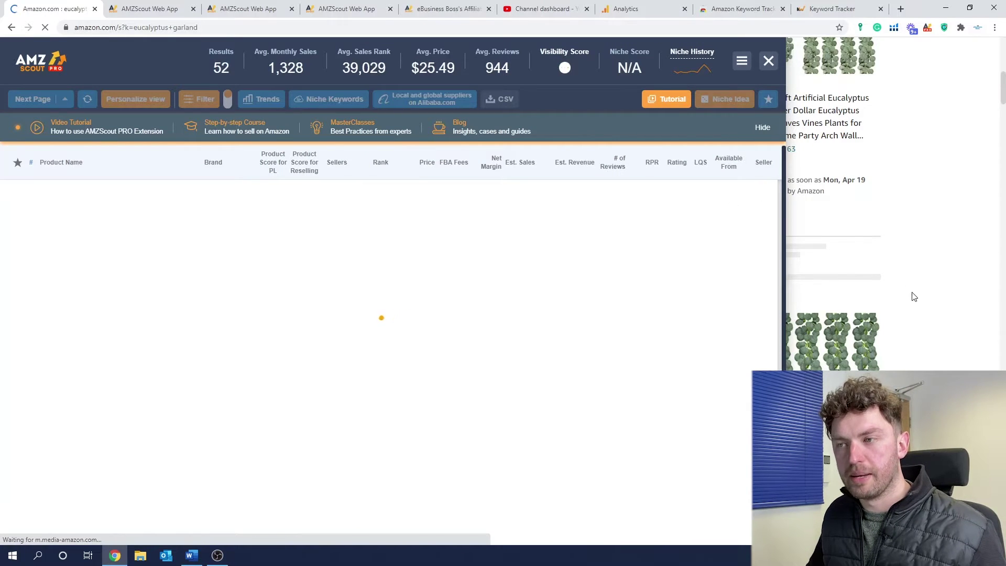
pyautogui.moveTo(566, 69)
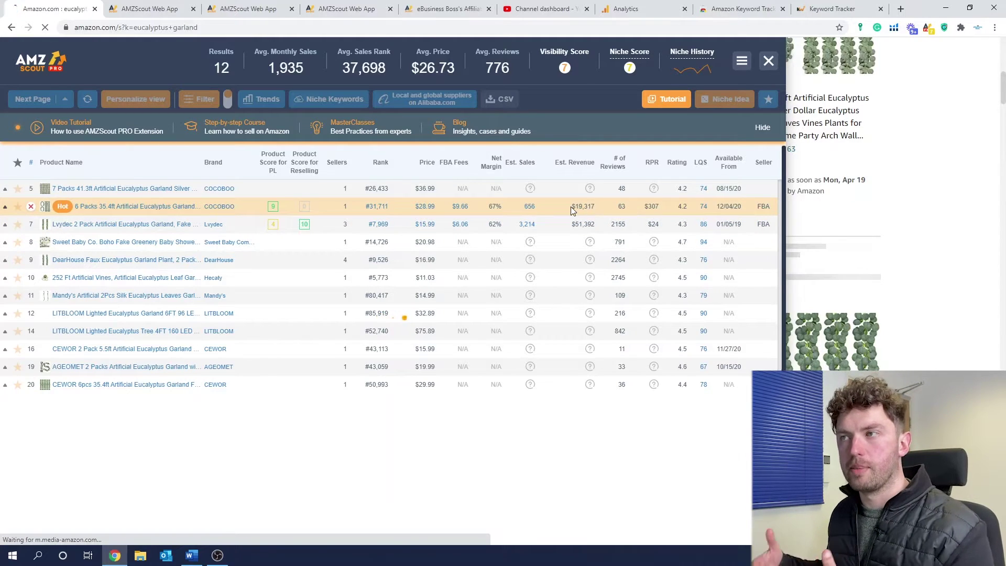
pyautogui.moveTo(570, 206); pyautogui.dragTo(595, 207)
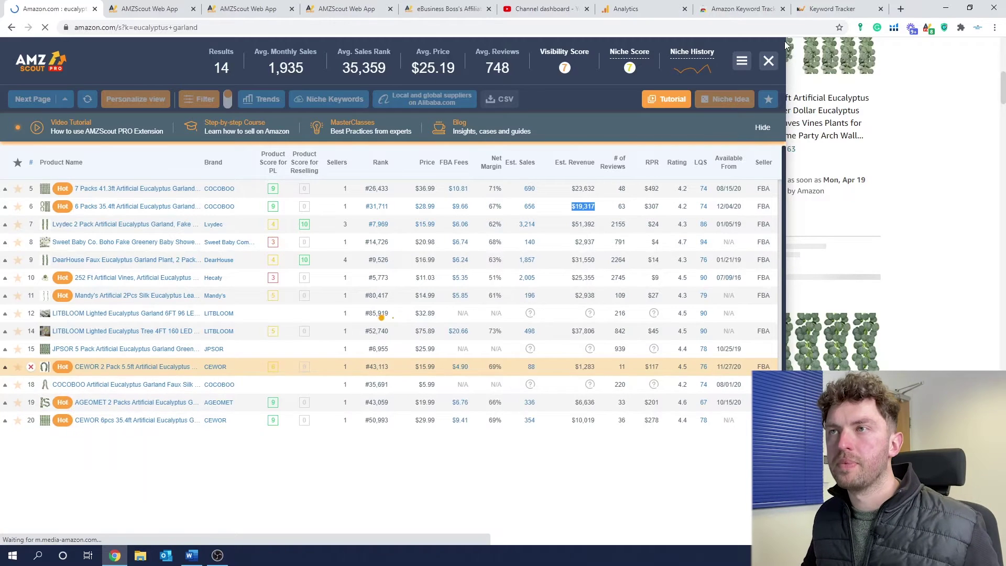
pyautogui.click(769, 67)
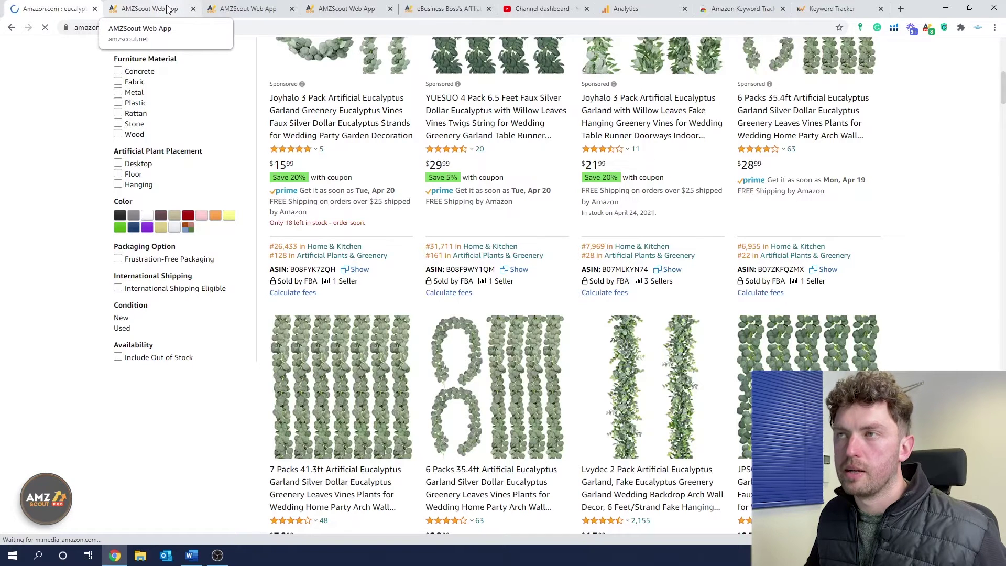
# - In the web app's Product Database, enter a price range of 25 to 45
pyautogui.click(166, 9)
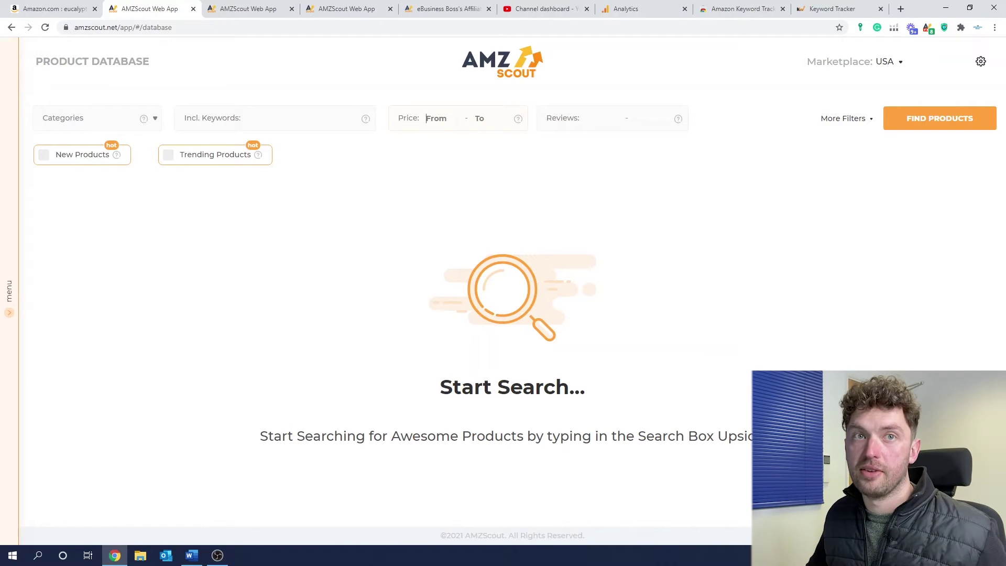
pyautogui.moveTo(10, 301)
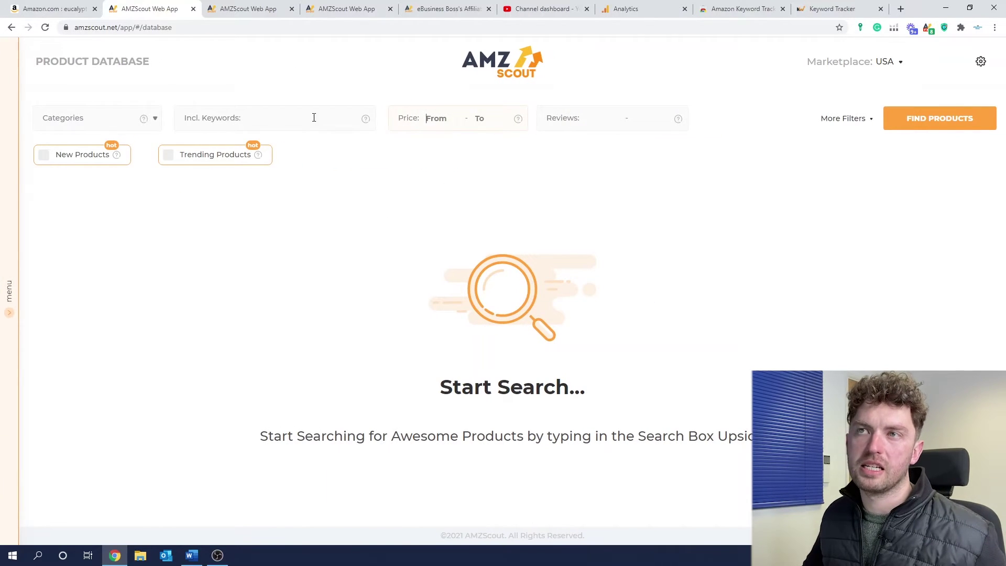
pyautogui.click(225, 117)
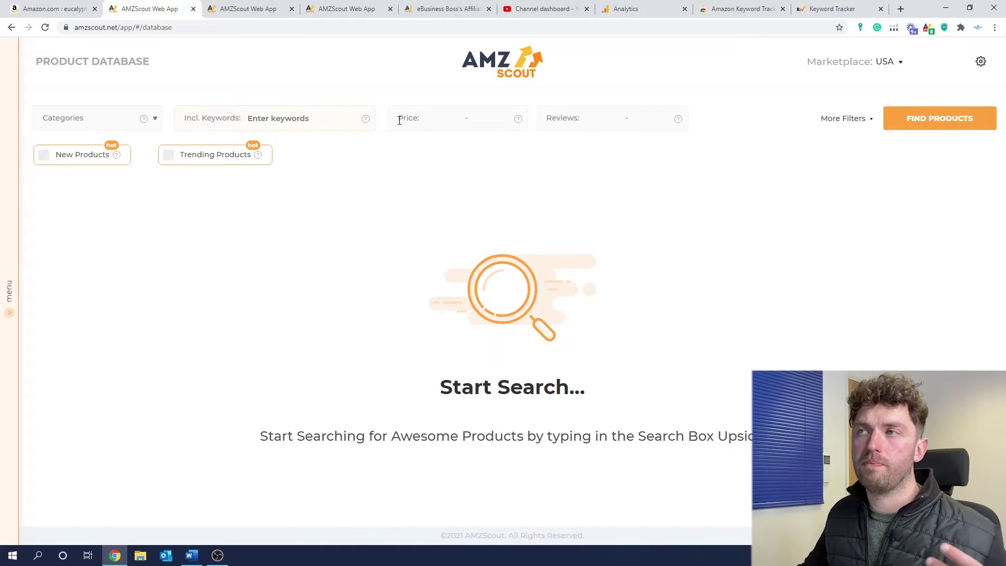
pyautogui.click(437, 118)
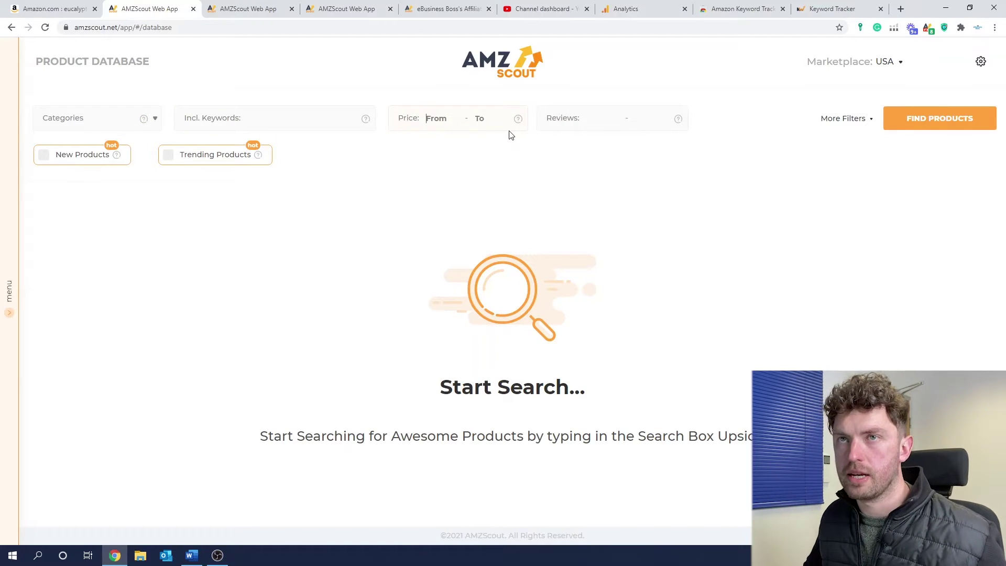
pyautogui.write('25')
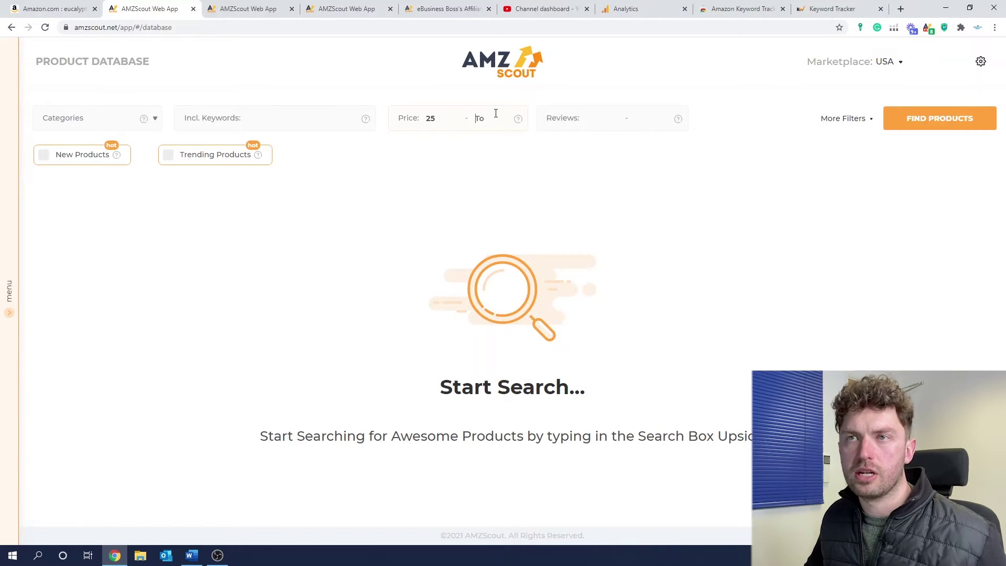
pyautogui.click(496, 113)
pyautogui.write('43')
pyautogui.press('BackSpace')
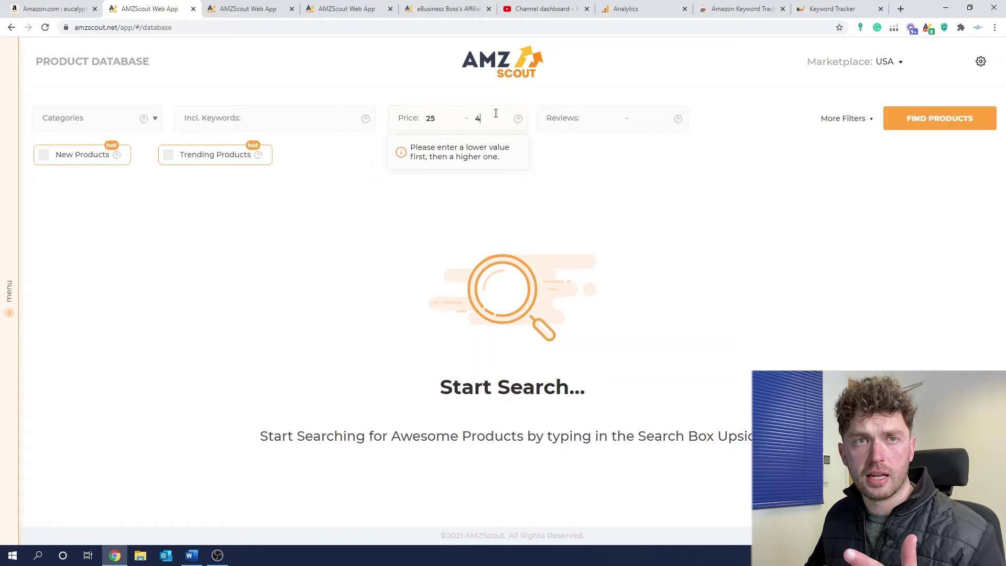
pyautogui.write('5')
# - Enter a review count range of 22 to 280
pyautogui.click(593, 116)
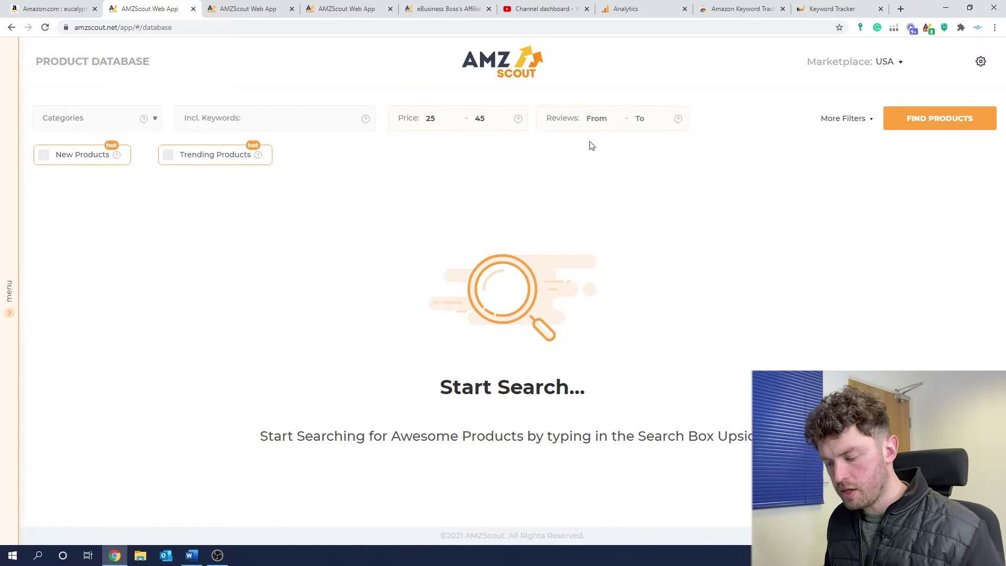
pyautogui.write('22')
pyautogui.press('Tab')
pyautogui.write('2')
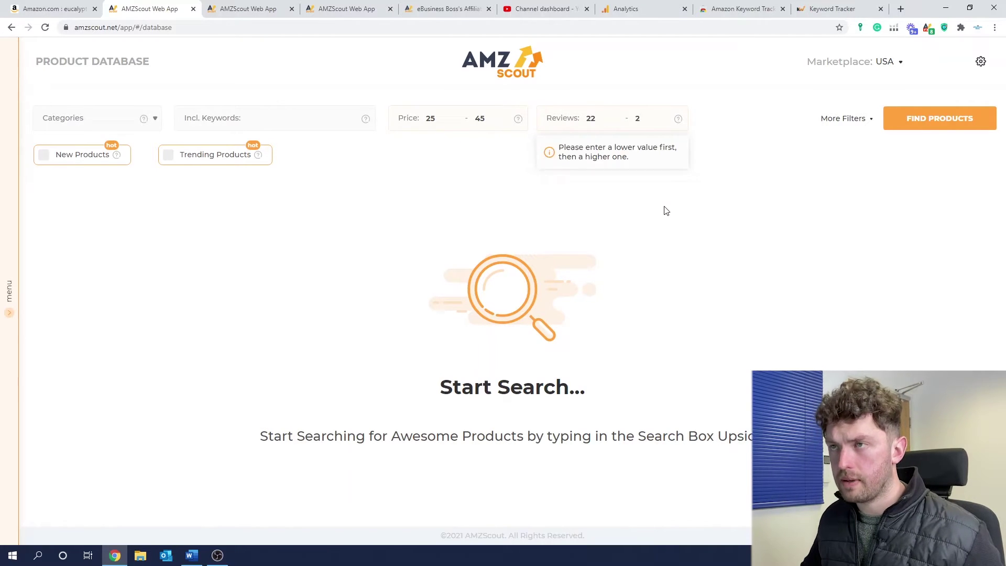
pyautogui.write('80')
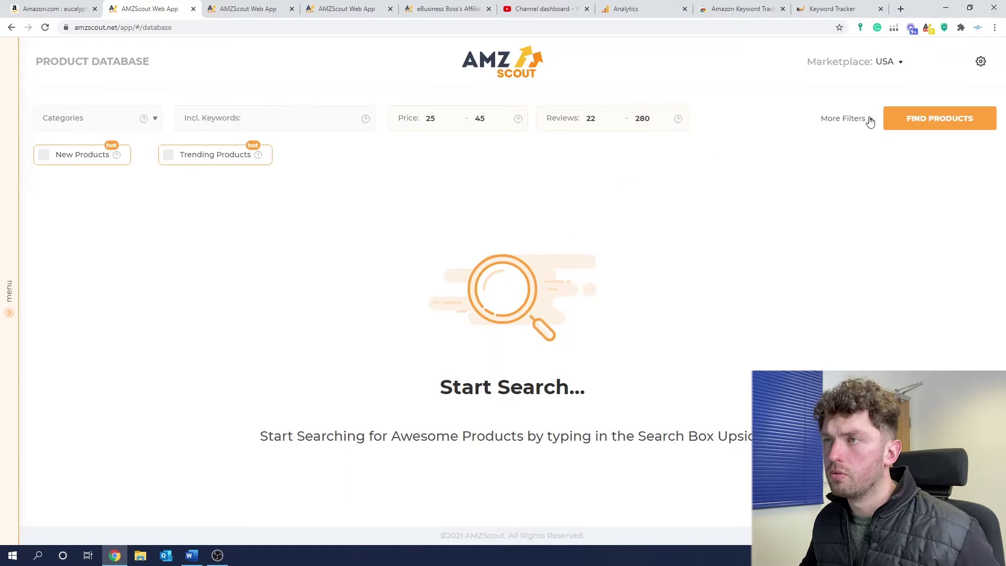
# - Show the extra filters, set estimated revenue 5000–30000, and enter a minimum rating of 4
pyautogui.click(869, 121)
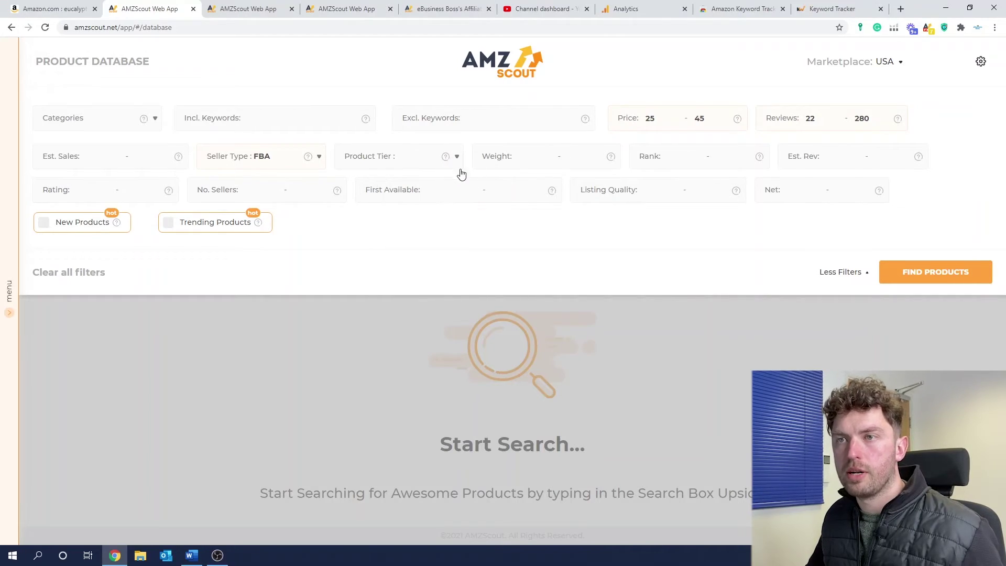
pyautogui.click(579, 161)
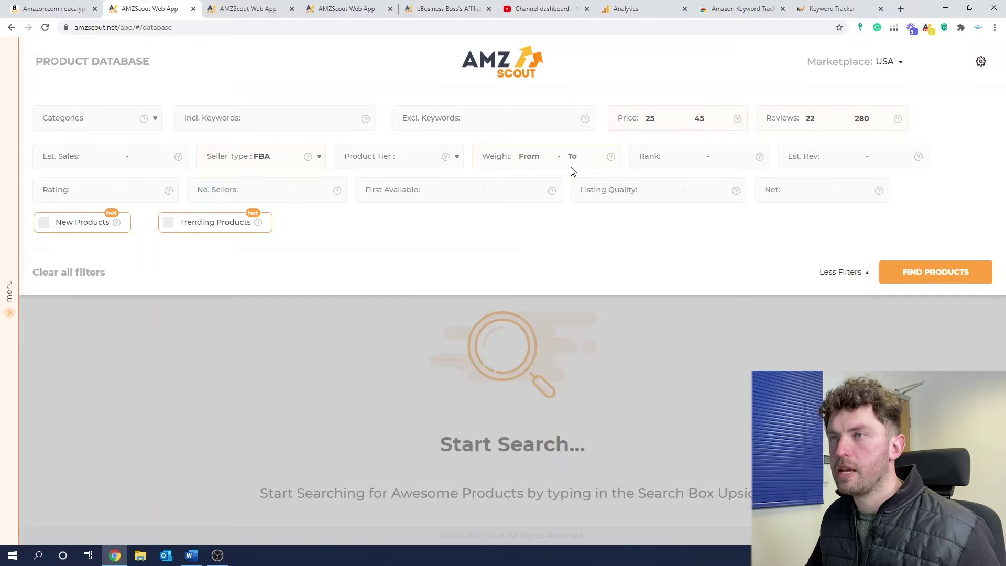
pyautogui.click(832, 157)
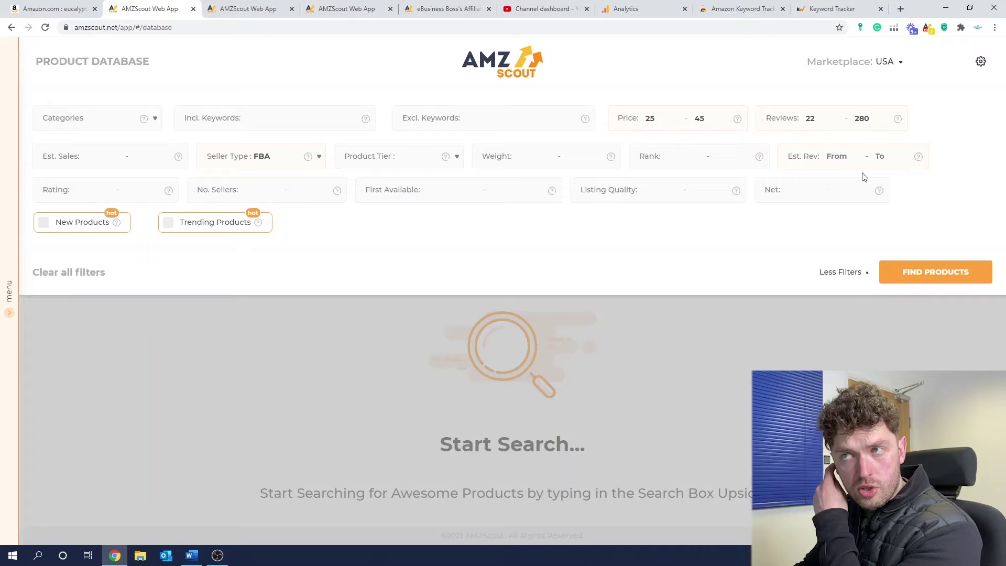
pyautogui.write('5000')
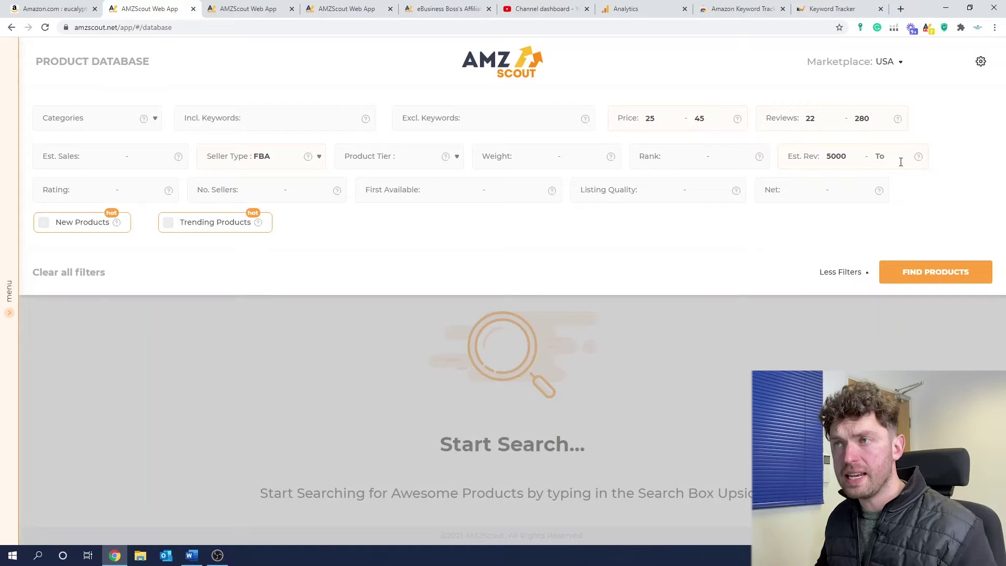
pyautogui.click(901, 162)
pyautogui.write('30000')
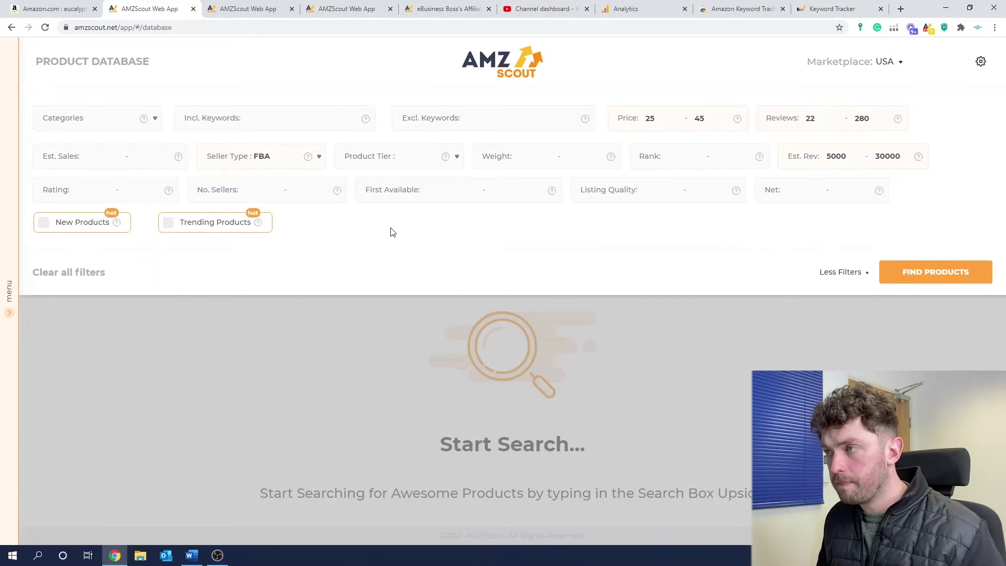
pyautogui.click(94, 193)
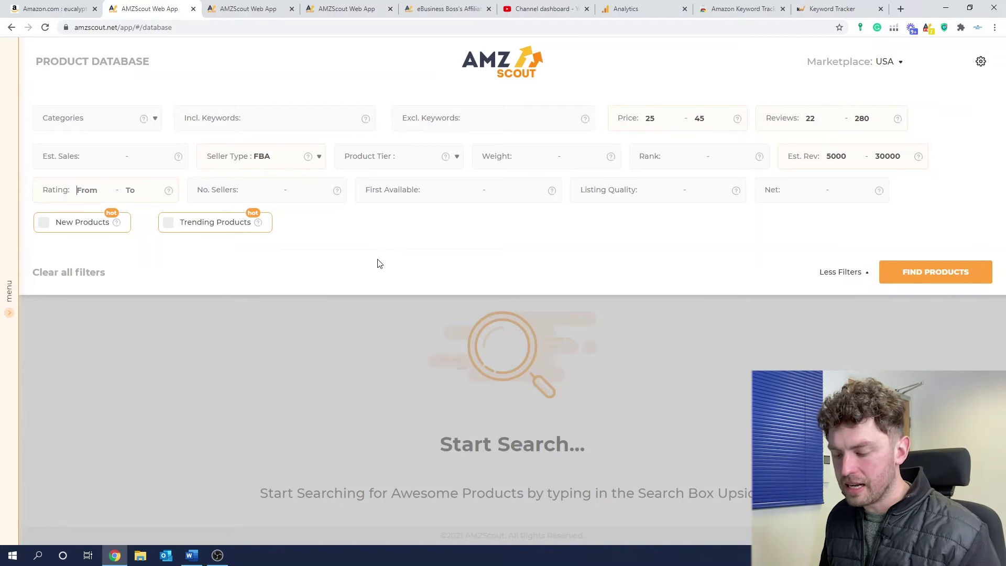
pyautogui.write('4')
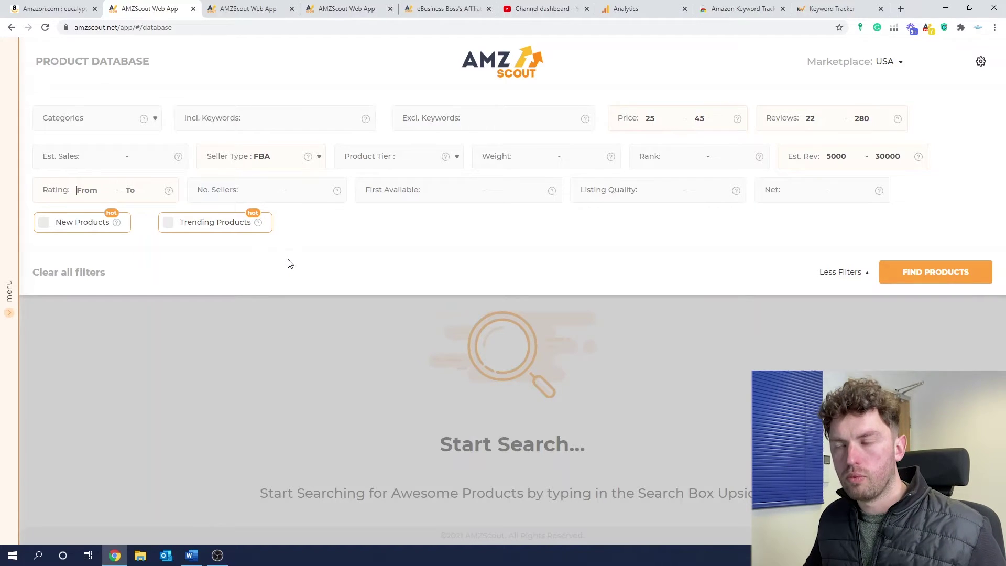
# - Review the filtered product results, checking the DFA column tooltip and scrolling through the rows
pyautogui.moveTo(168, 193)
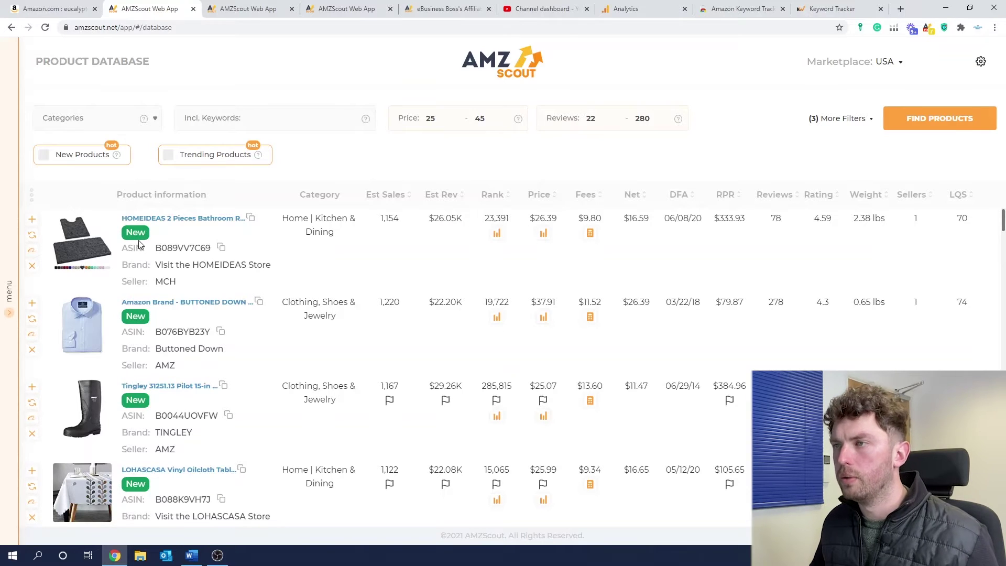
pyautogui.moveTo(684, 198)
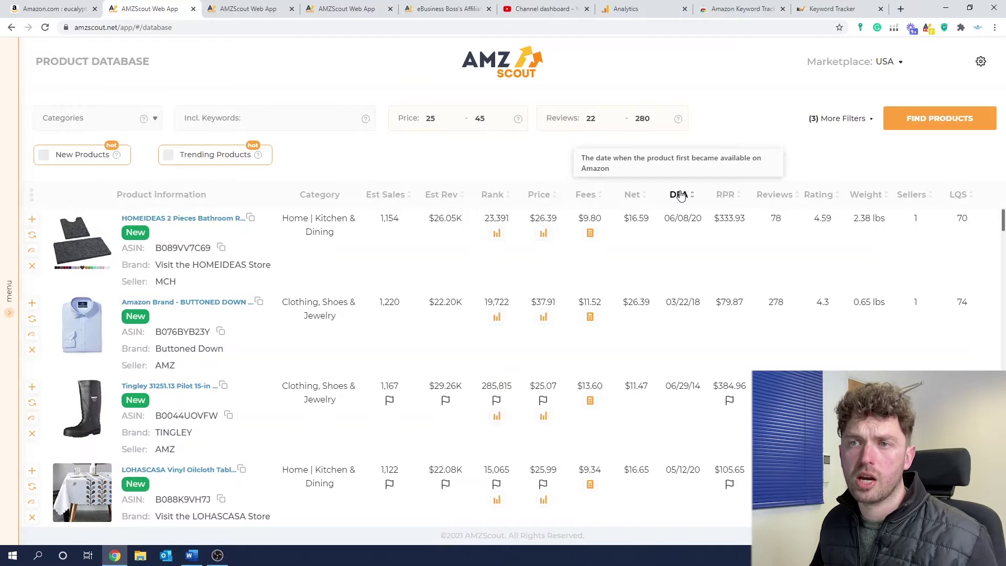
pyautogui.scroll(-5, 202, 230)
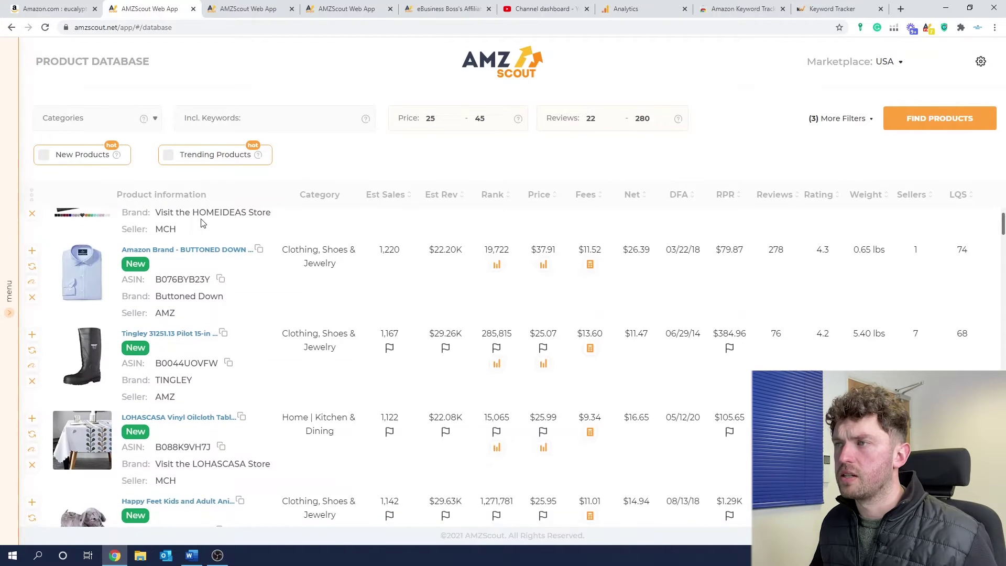
pyautogui.scroll(-5, 209, 222)
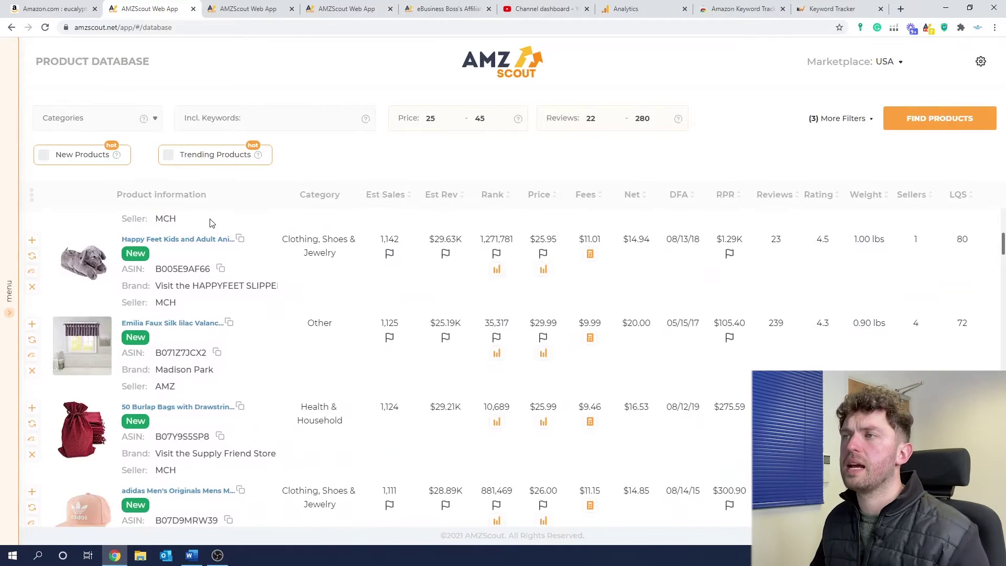
pyautogui.scroll(2, 333, 432)
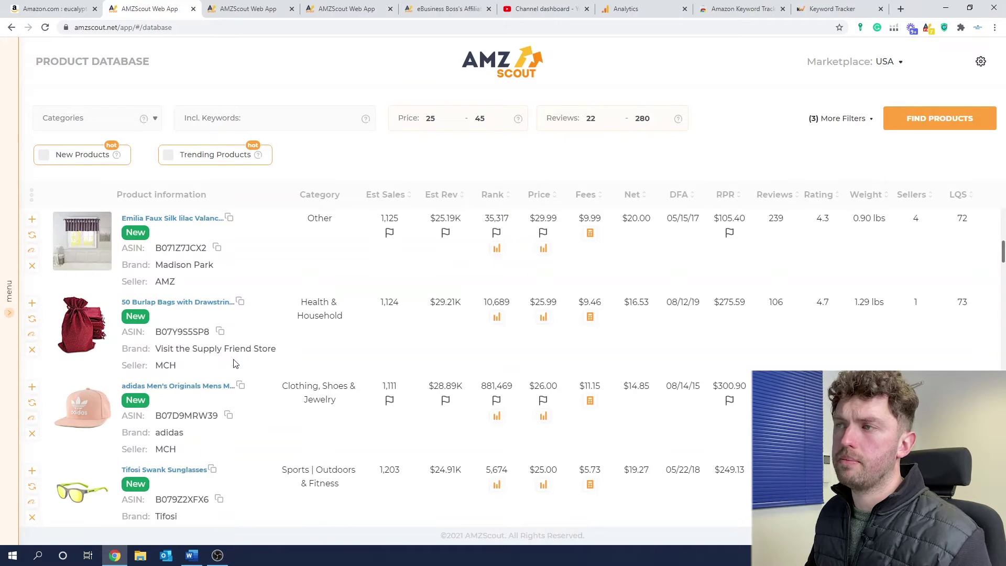
# - Select all categories except Clothing, Video Games, Digital Music, Electronics, Books and Collectibles & Fine Art
pyautogui.scroll(1, 205, 374)
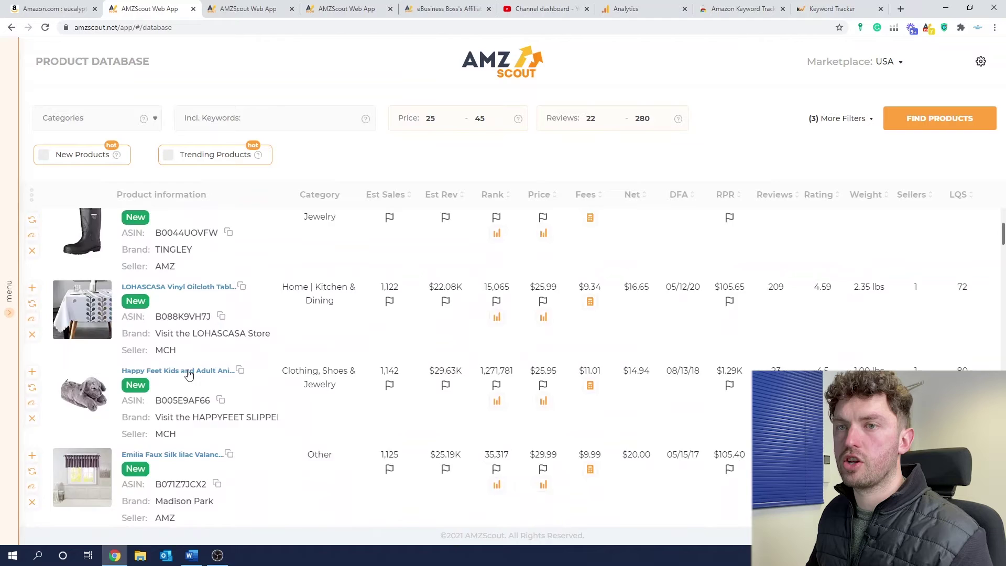
pyautogui.scroll(3, 188, 373)
pyautogui.click(154, 122)
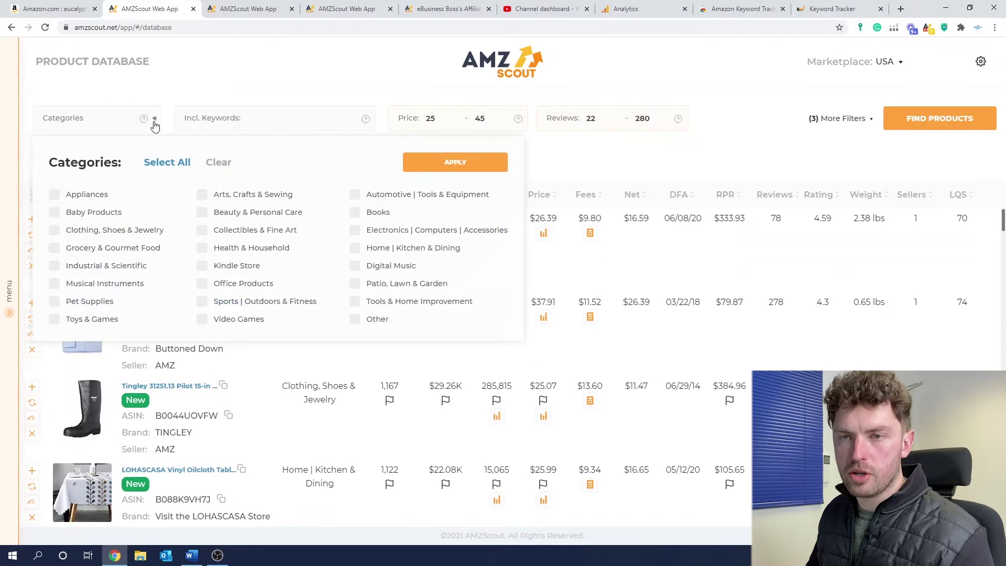
pyautogui.click(157, 163)
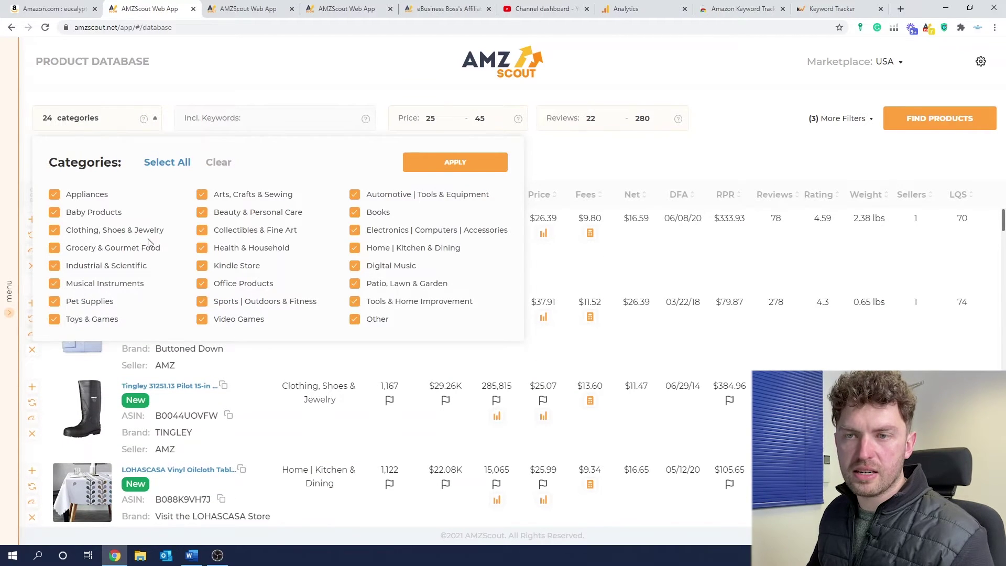
pyautogui.click(55, 230)
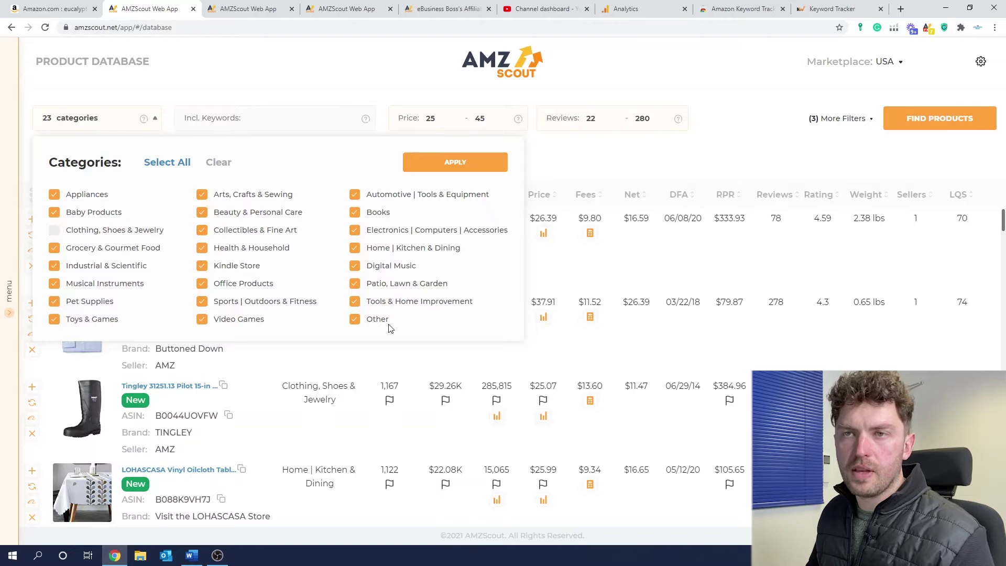
pyautogui.click(201, 320)
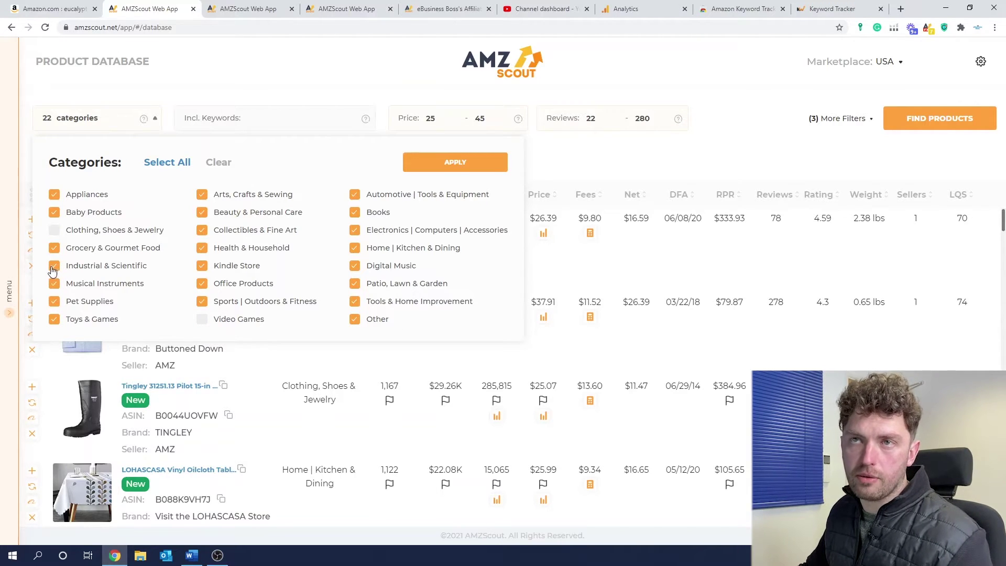
pyautogui.click(355, 266)
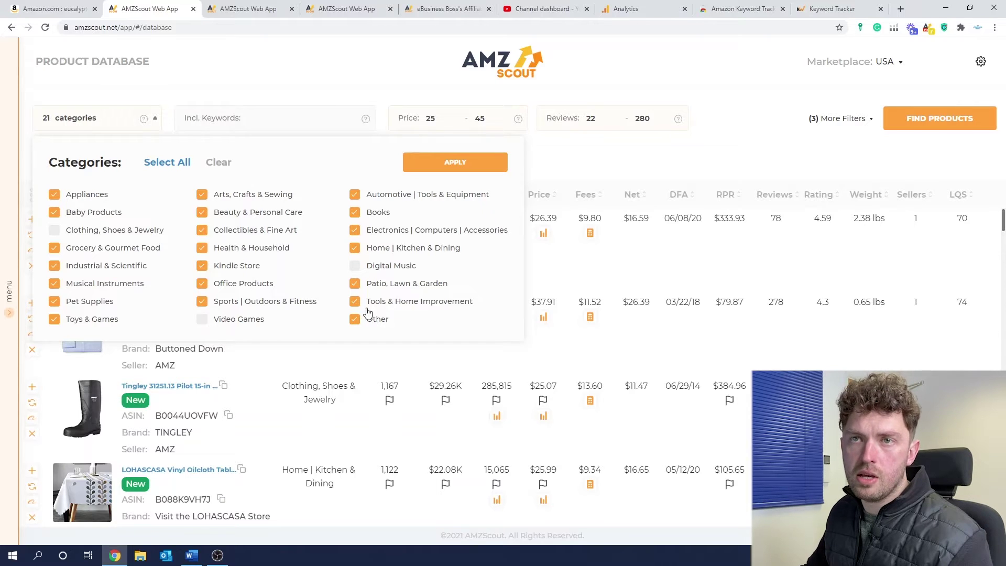
pyautogui.click(355, 232)
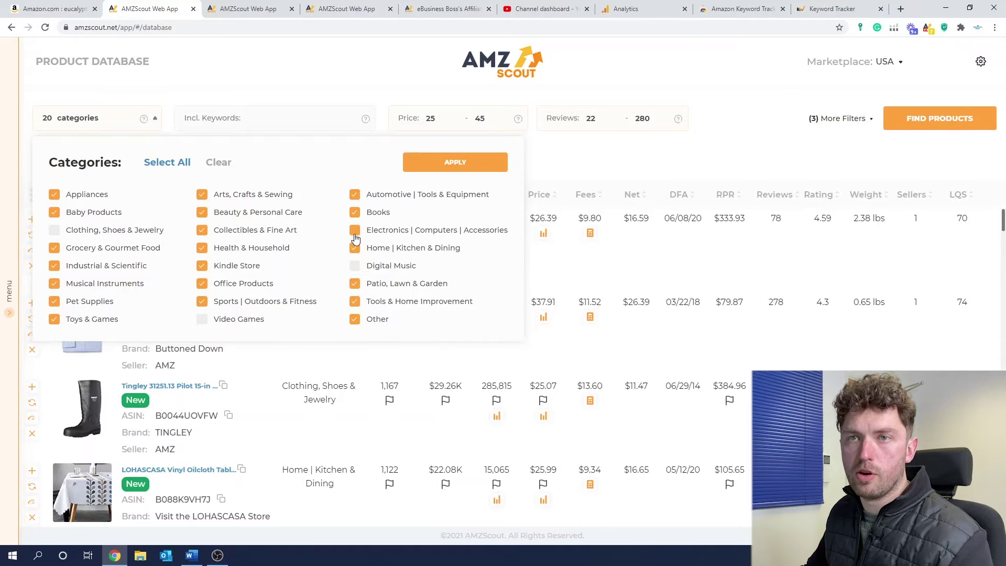
pyautogui.click(356, 214)
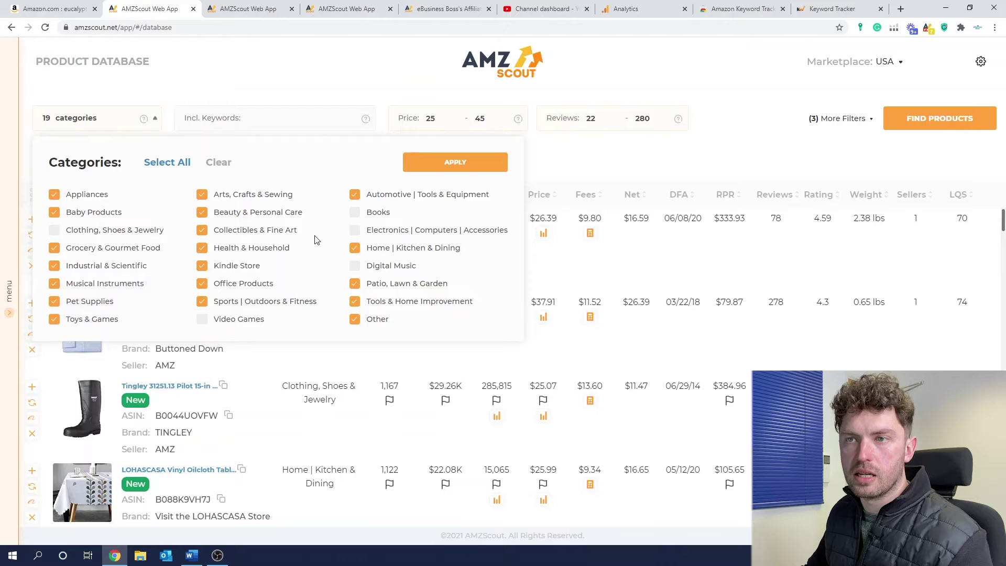
pyautogui.click(202, 231)
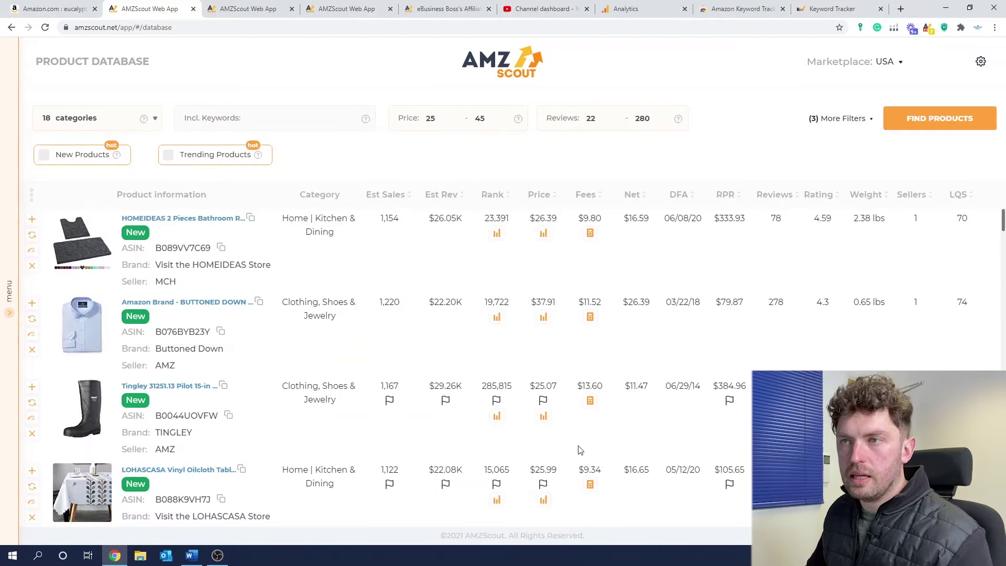
# - Rerun the search, open the Indoor Vegetable Garden Starter Kit on Amazon, and return to AMZScout
pyautogui.click(936, 130)
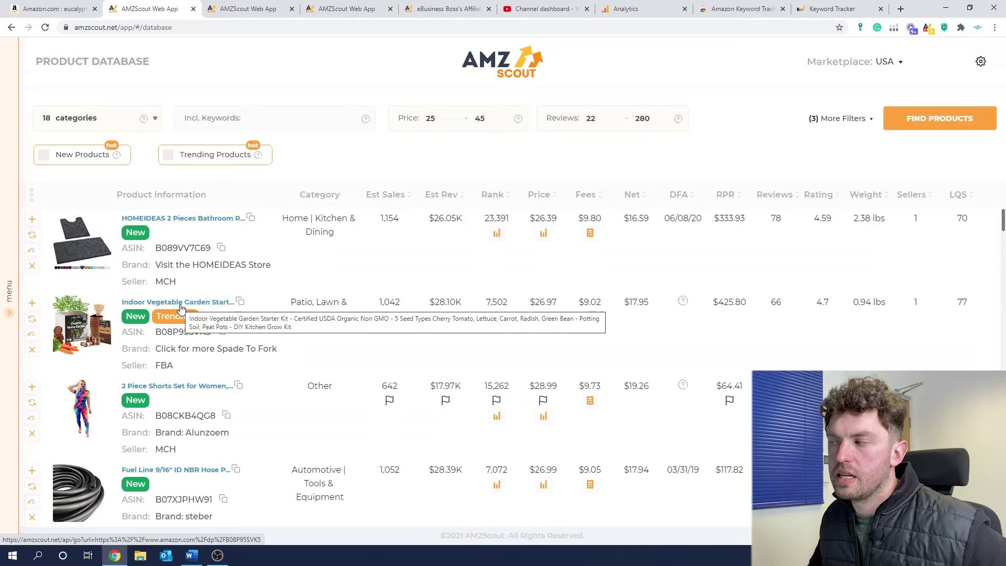
pyautogui.scroll(-3, 283, 332)
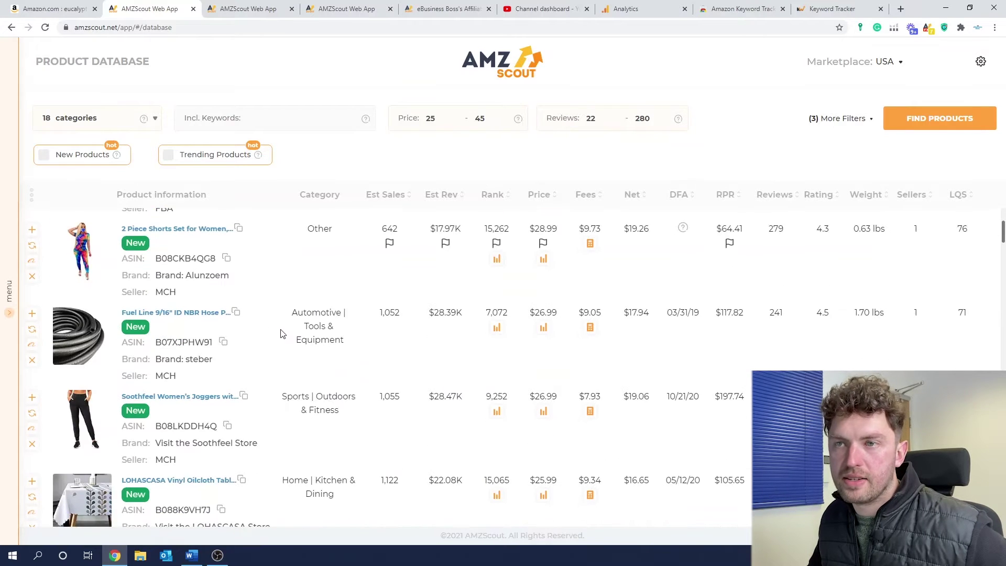
pyautogui.scroll(3, 280, 333)
pyautogui.click(194, 304)
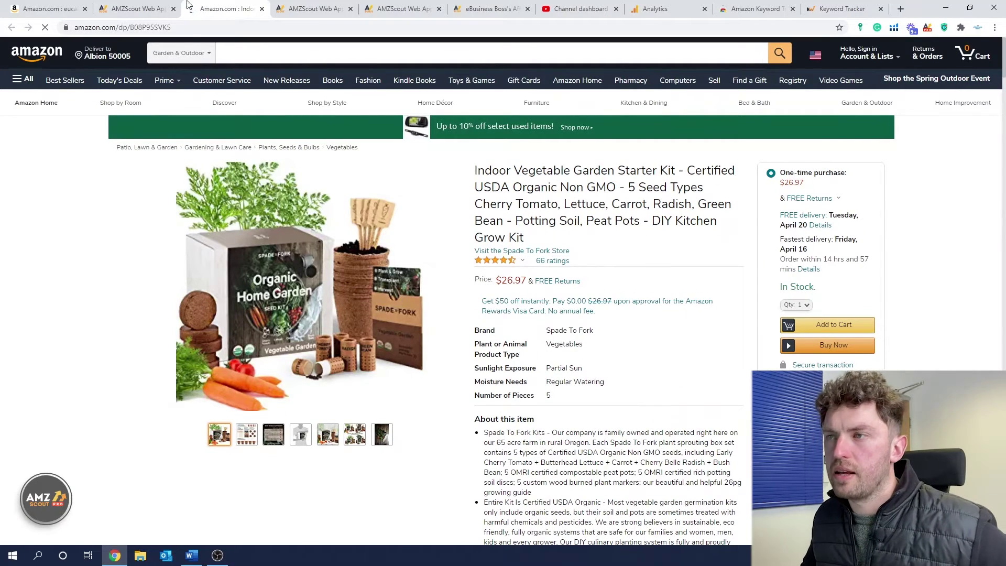
pyautogui.click(137, 9)
pyautogui.moveTo(11, 198)
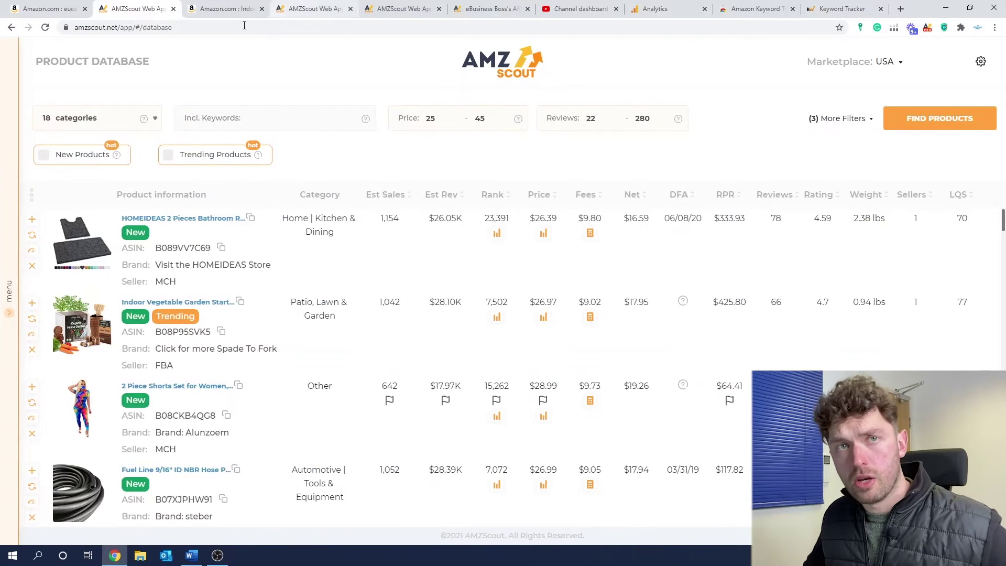
# - Open Product Tracker to see the tracked CORI Travel Pillow and Mercer Culinary MercerGuard
pyautogui.moveTo(33, 115)
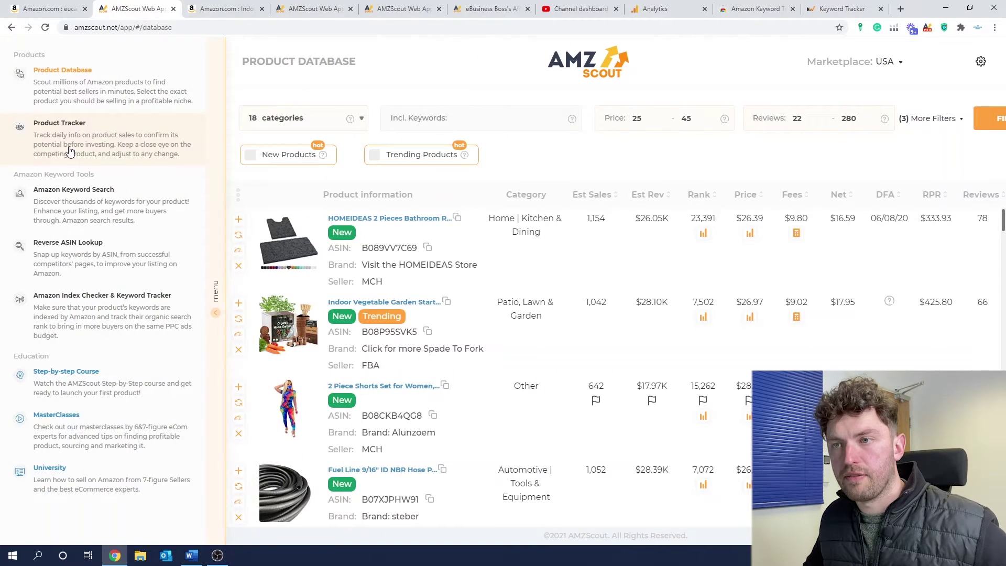
pyautogui.click(69, 151)
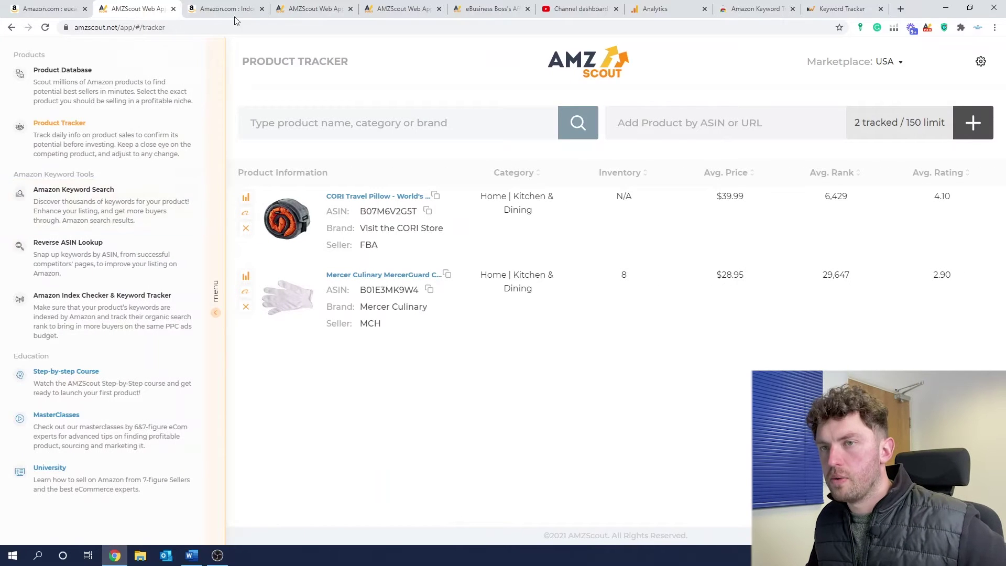
# - Review the coffee pod holder keyword results, led by wooden coffee pod holder at 1,083 monthly searches
pyautogui.click(296, 9)
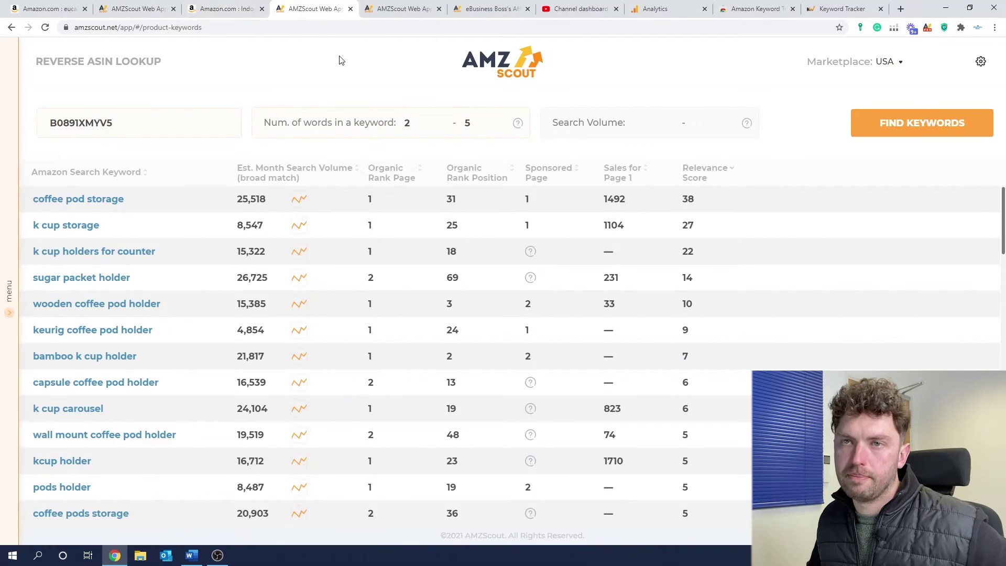
pyautogui.hotkey('ctrl', 'Tab')
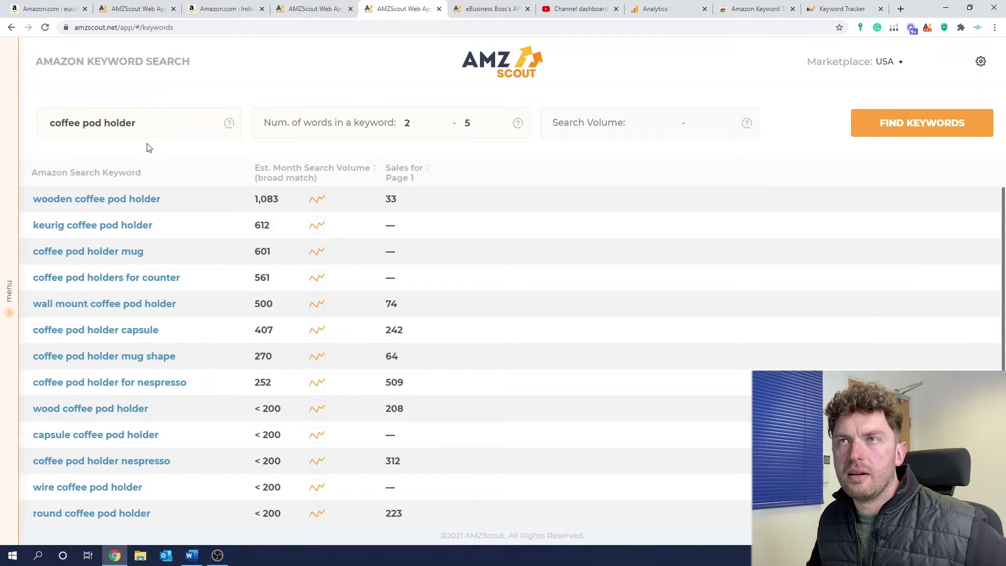
pyautogui.moveTo(164, 135); pyautogui.dragTo(44, 123)
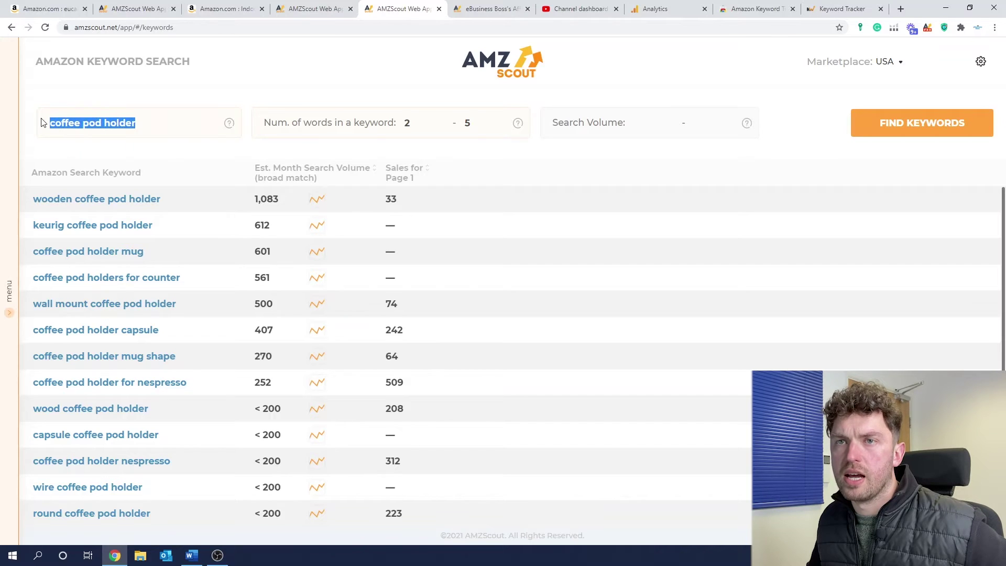
pyautogui.click(592, 193)
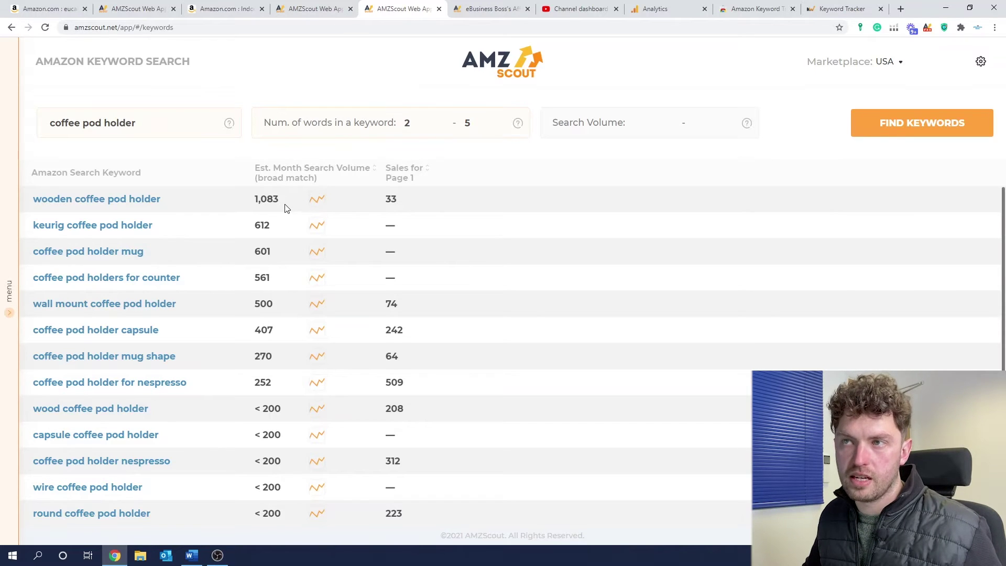
pyautogui.moveTo(282, 201); pyautogui.dragTo(248, 212)
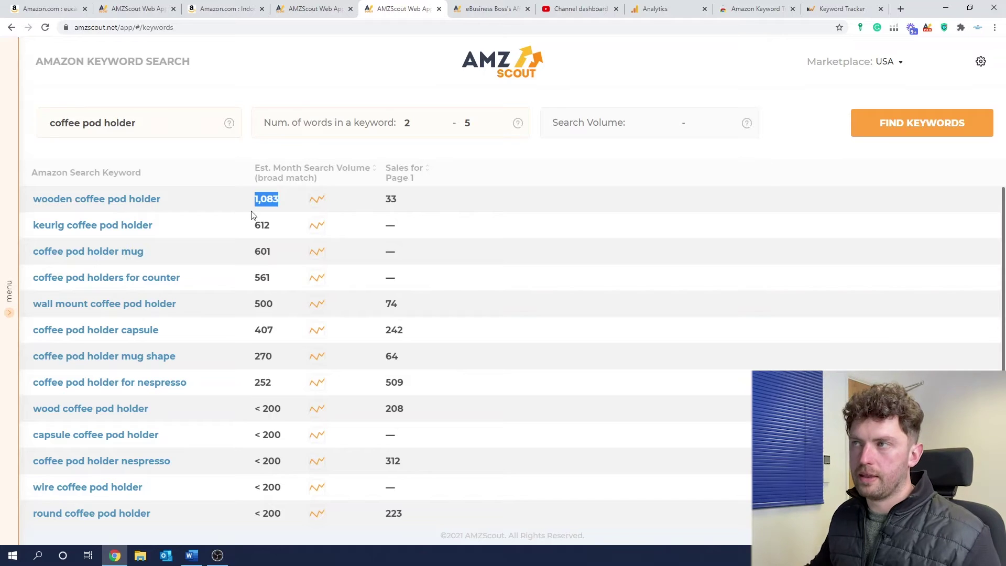
pyautogui.moveTo(409, 185)
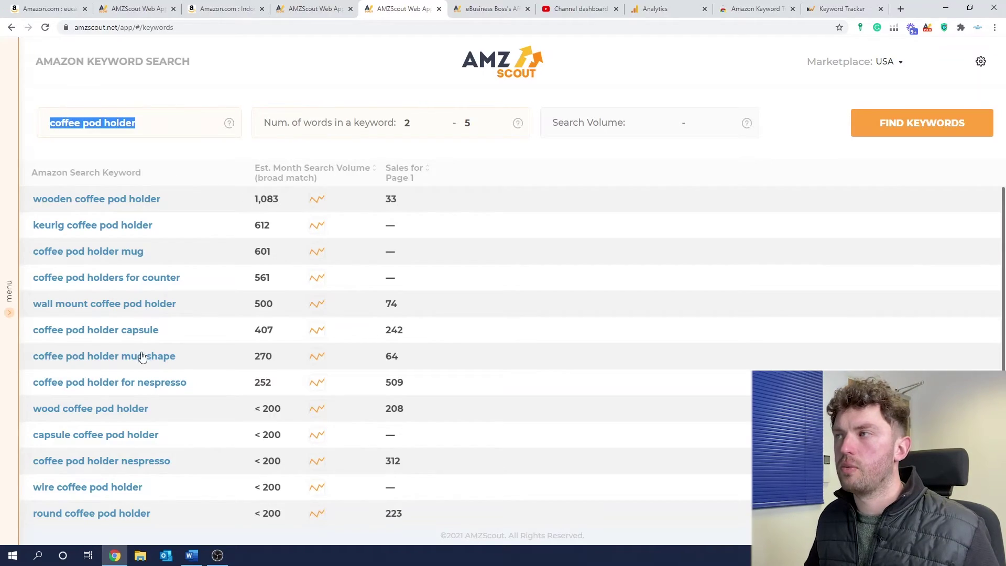
# - List products for 'wall mount coffee pod holder', then return to the reverse ASIN lookup keywords
pyautogui.scroll(-2, 149, 354)
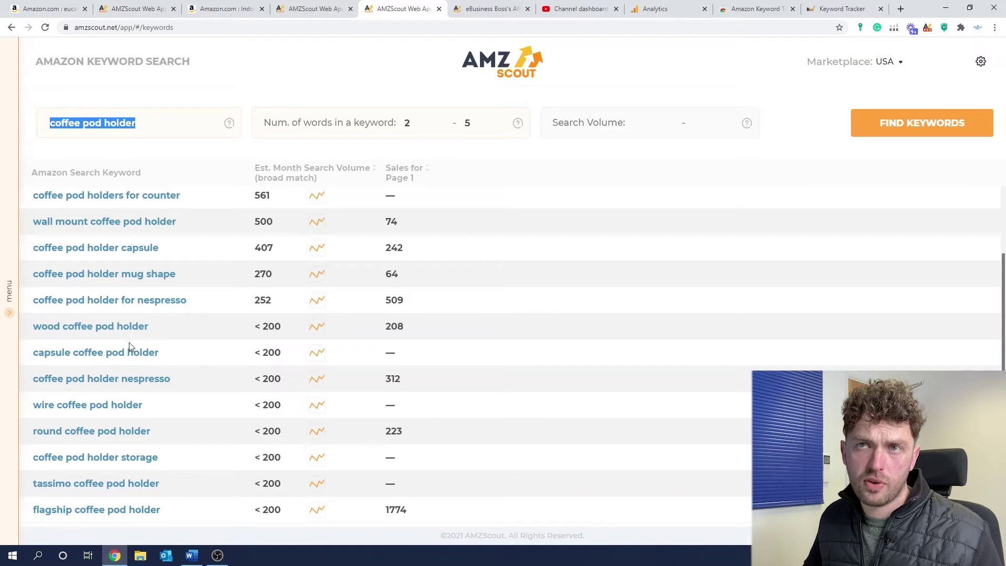
pyautogui.moveTo(155, 326); pyautogui.dragTo(47, 330)
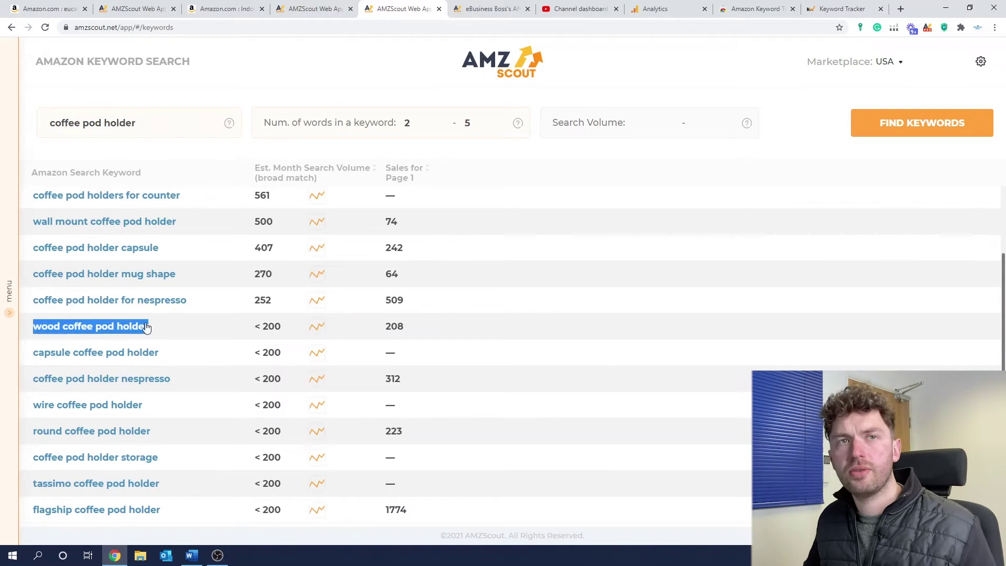
pyautogui.scroll(2, 132, 310)
pyautogui.moveTo(178, 276); pyautogui.dragTo(32, 280)
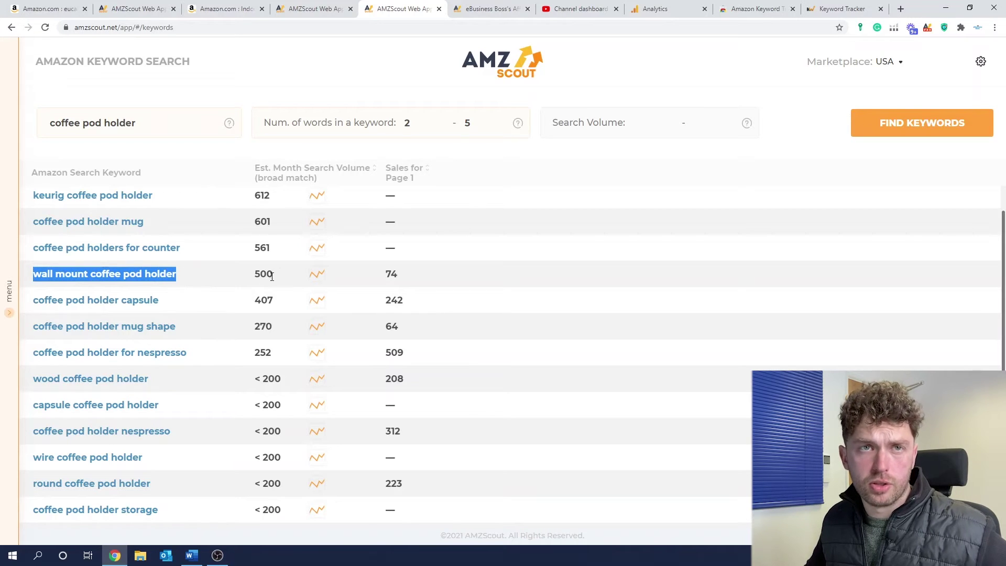
pyautogui.click(187, 282)
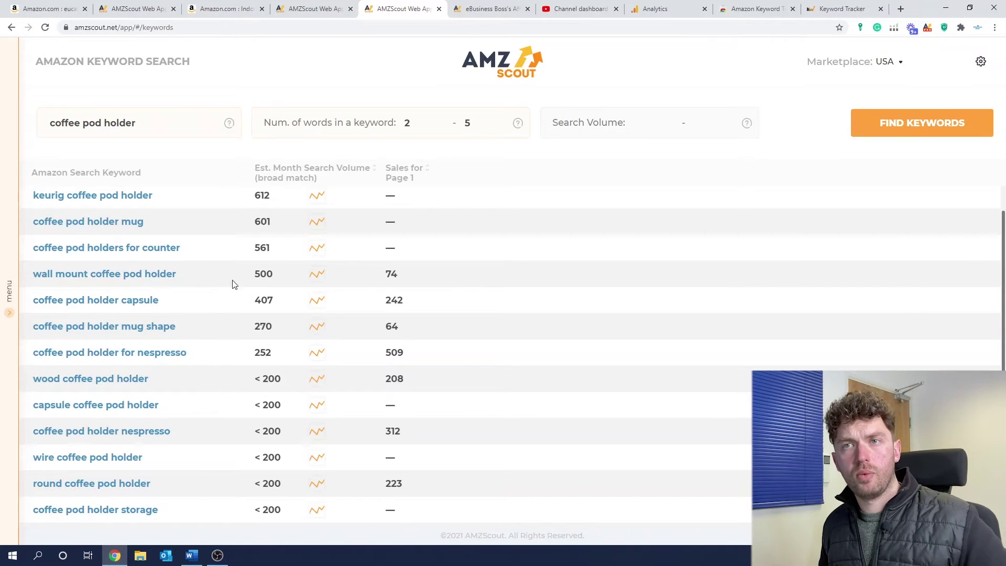
pyautogui.click(146, 277)
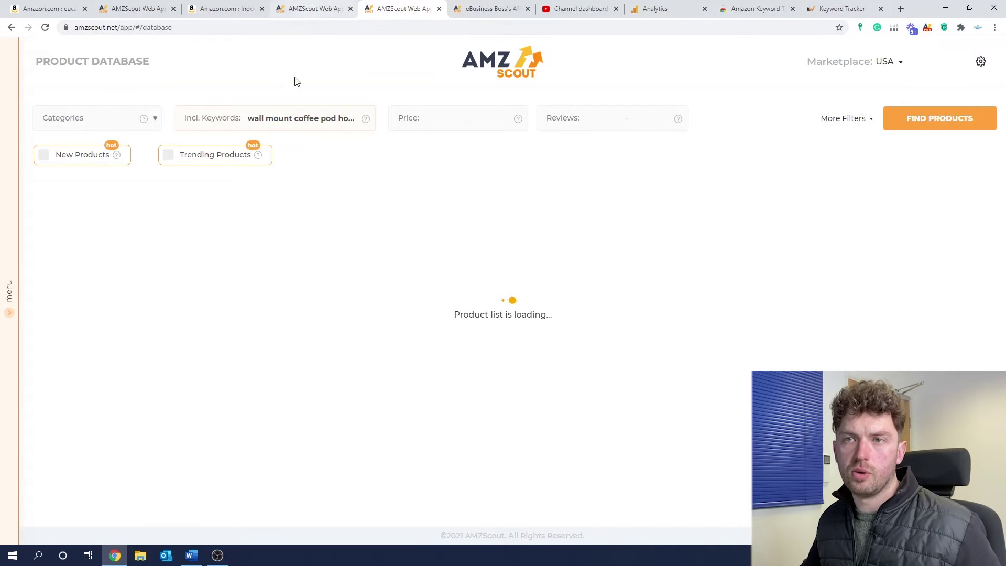
pyautogui.click(9, 291)
pyautogui.click(321, 9)
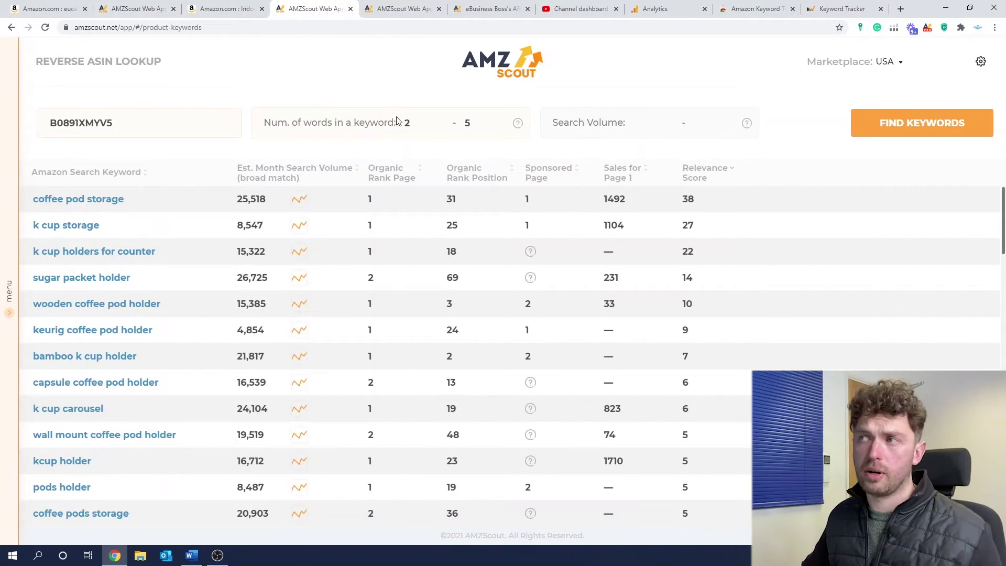
# - Search Amazon for 'bamboo coffee pod holder'
pyautogui.click(50, 8)
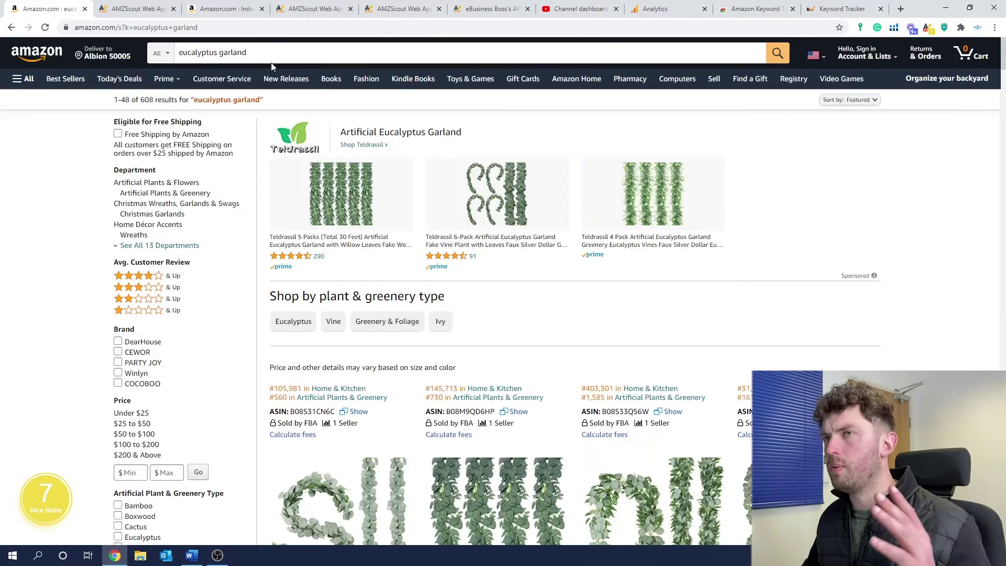
pyautogui.moveTo(247, 53); pyautogui.dragTo(178, 52)
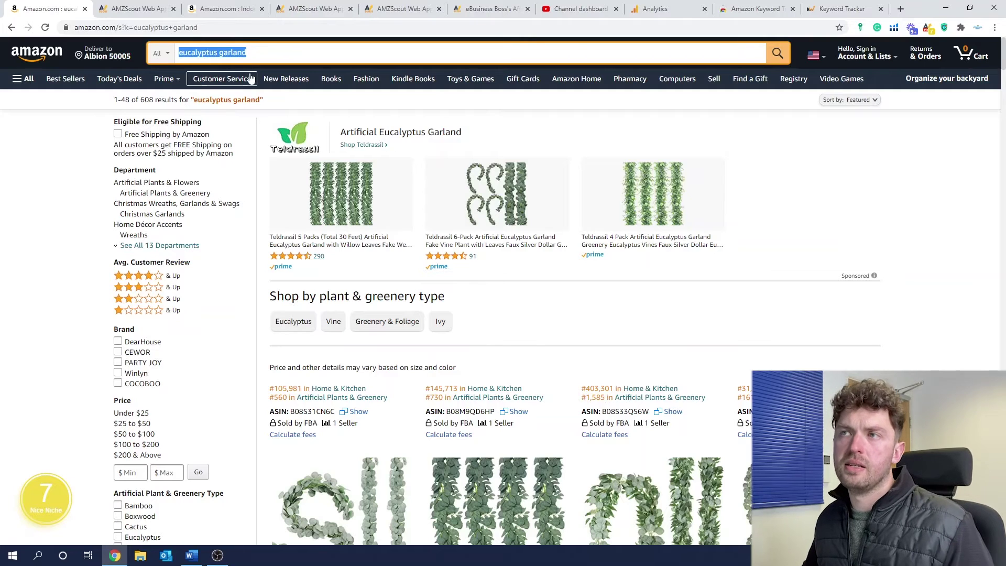
pyautogui.write('bamboo coffee')
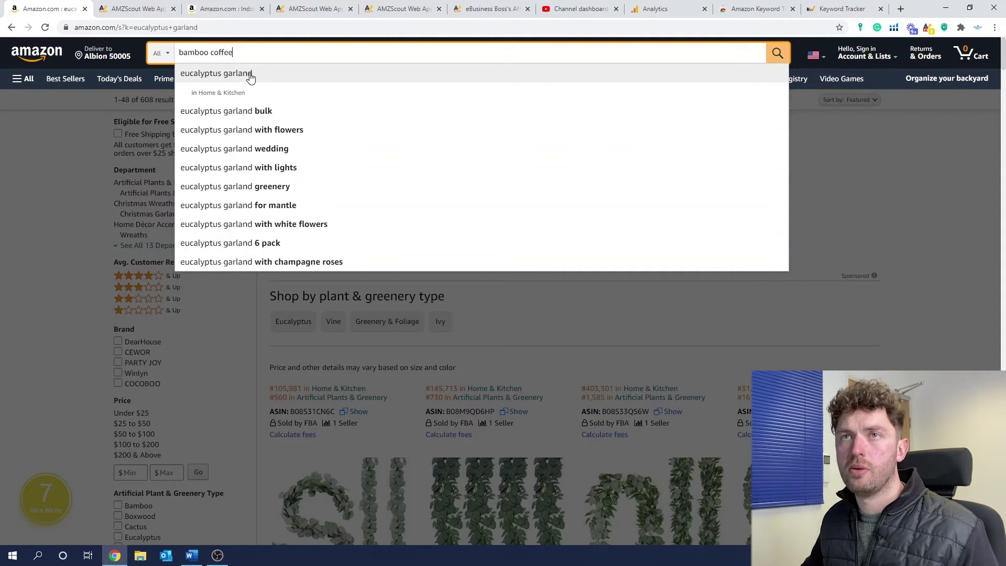
pyautogui.write(' pod holder')
pyautogui.press('Return')
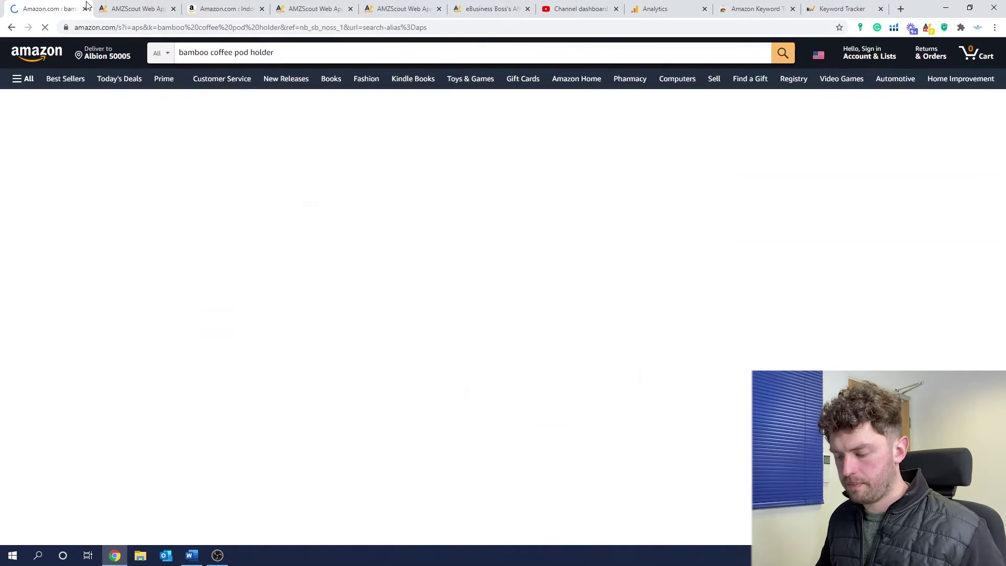
# - Open the simesove bamboo holder listing and locate its ASIN under Product information
pyautogui.scroll(-8, 493, 294)
pyautogui.click(477, 302)
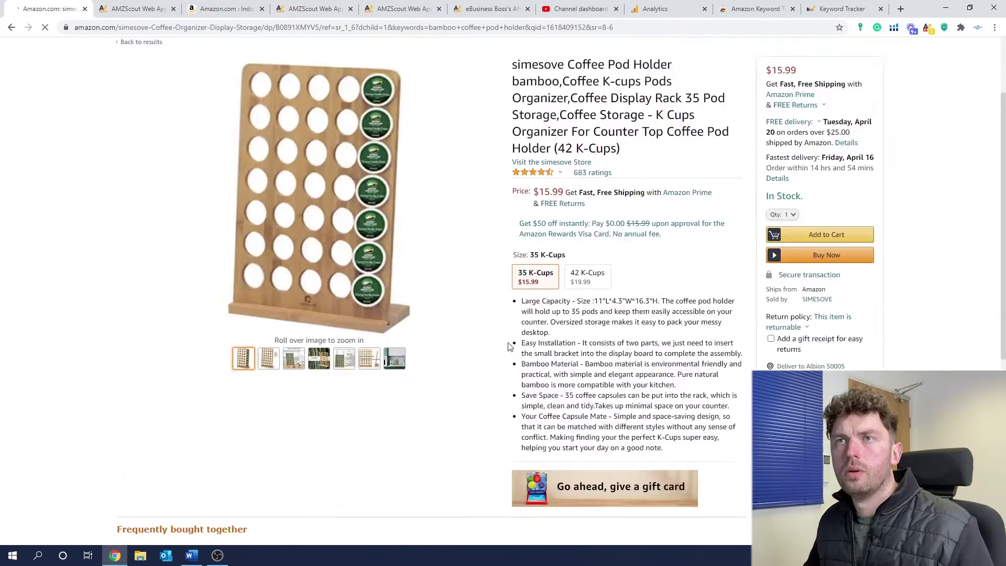
pyautogui.scroll(-15, 509, 352)
pyautogui.scroll(-20, 509, 355)
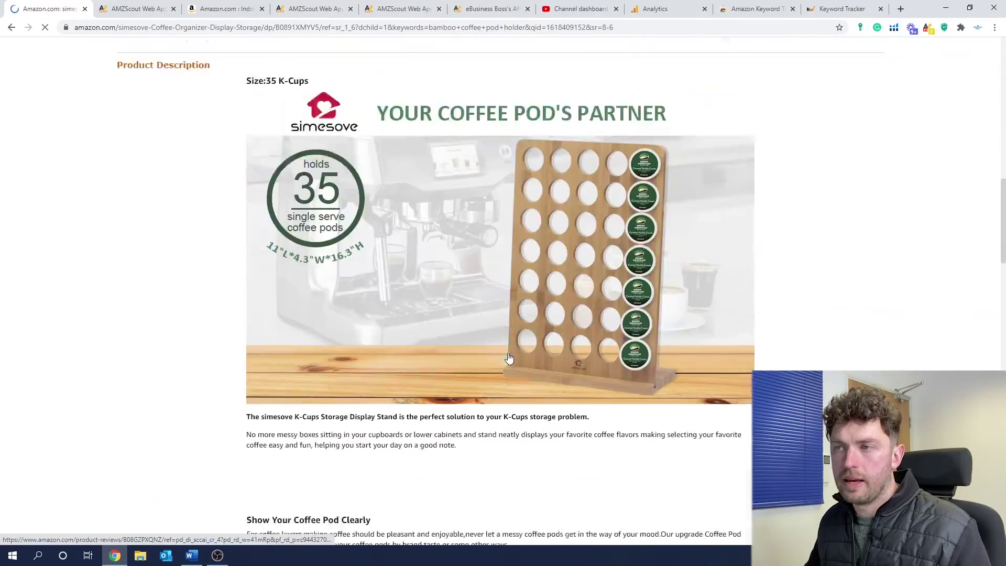
pyautogui.scroll(-5, 507, 363)
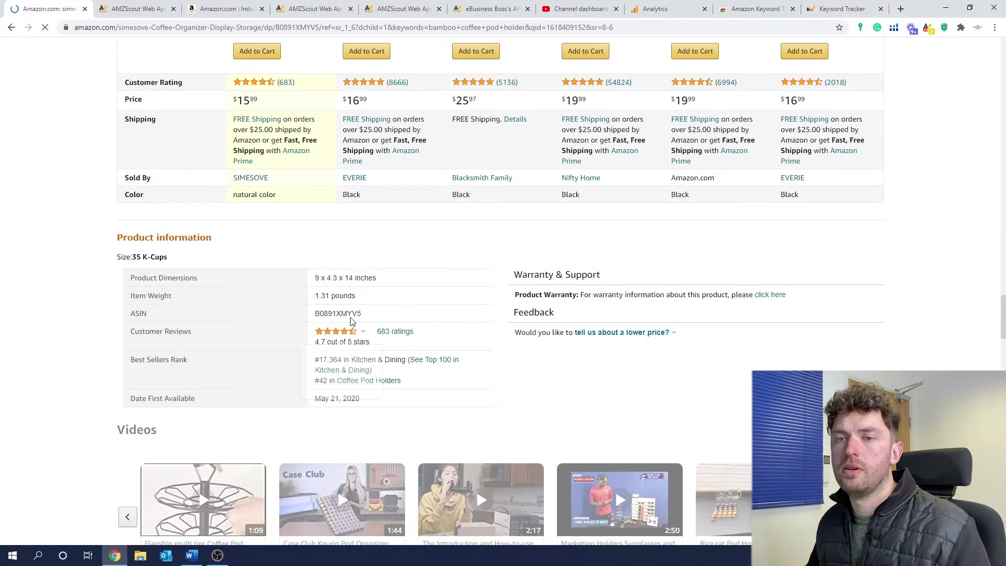
pyautogui.moveTo(361, 314); pyautogui.dragTo(318, 317)
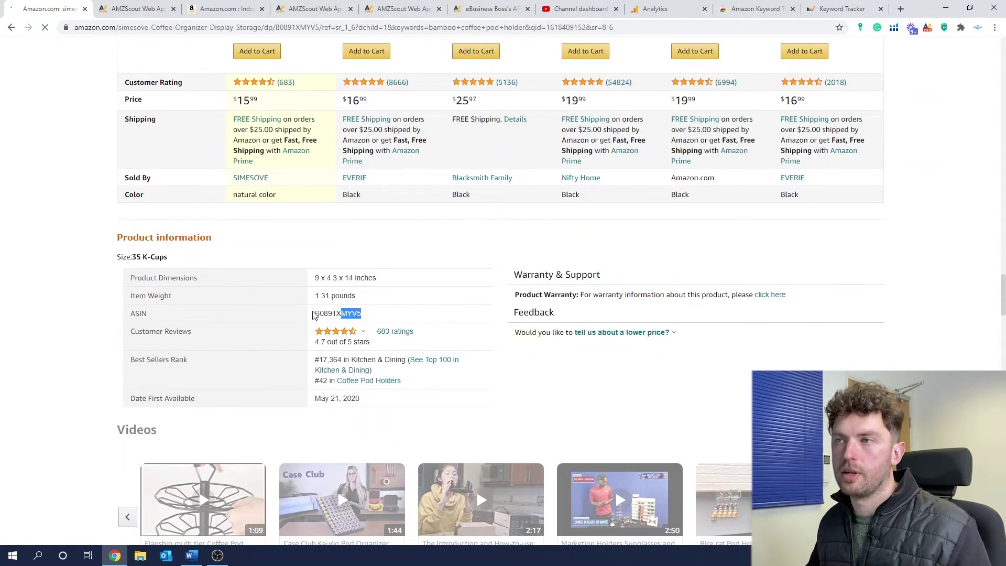
# - Bring up the reverse ASIN lookup keyword table for ASIN B0891XMYV5
pyautogui.click(380, 8)
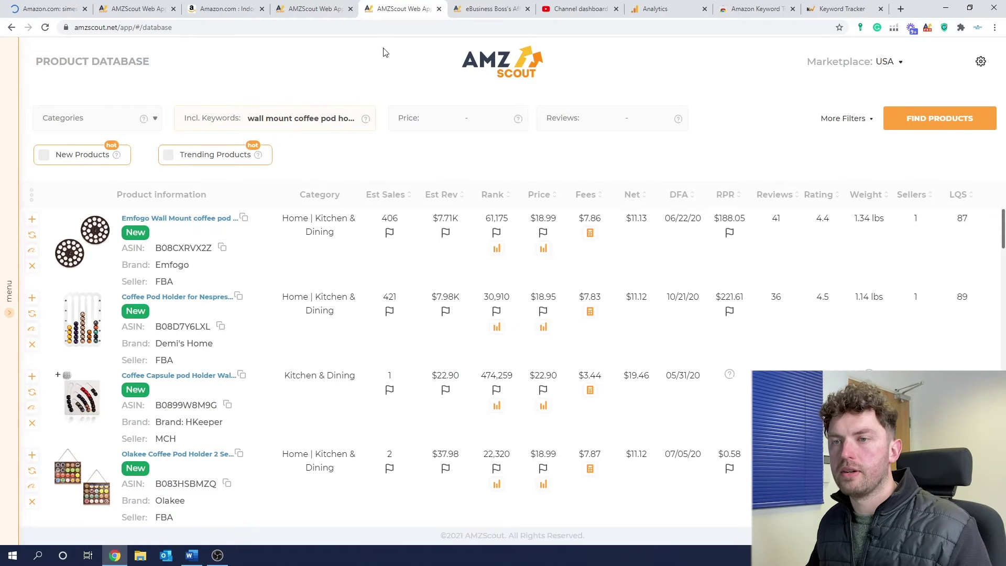
pyautogui.click(314, 14)
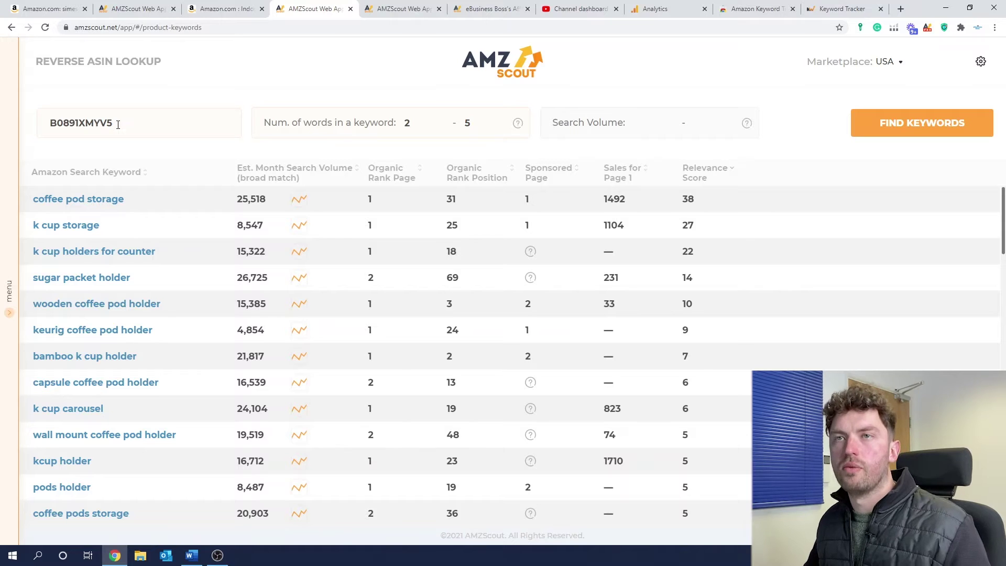
pyautogui.moveTo(117, 124); pyautogui.dragTo(48, 125)
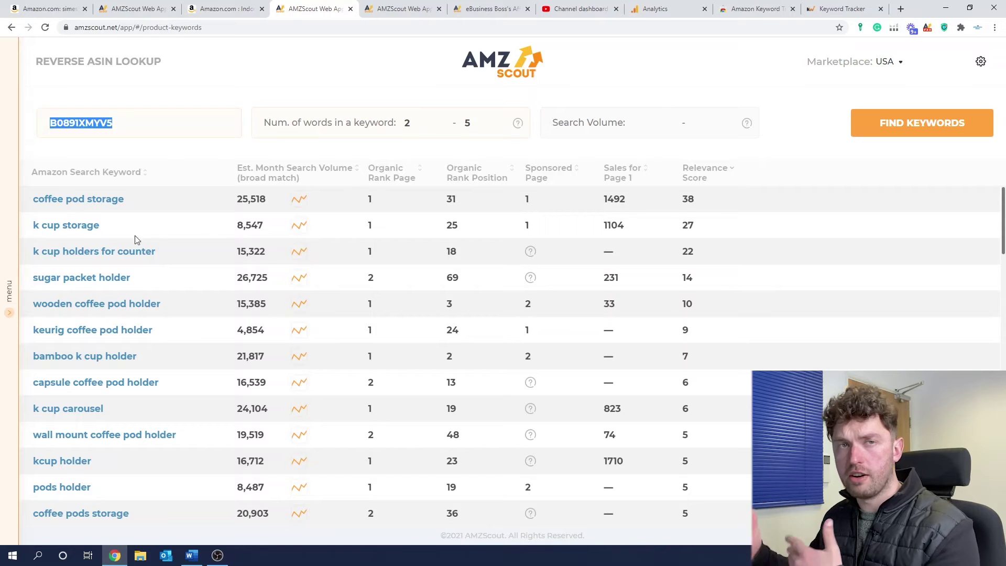
pyautogui.click(126, 125)
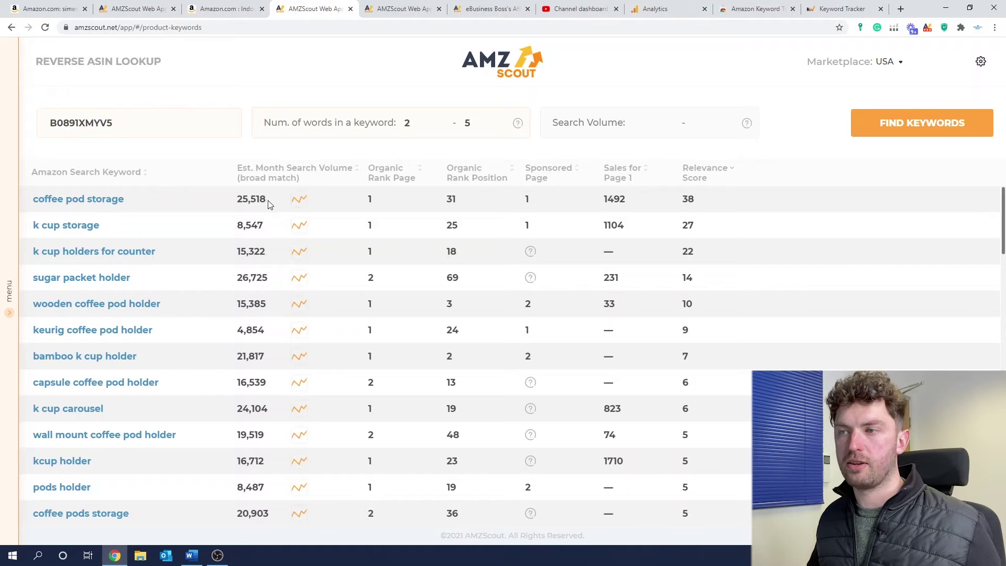
# - Compare search volumes and rank positions, then sort keywords by Organic Rank Position, best first
pyautogui.moveTo(268, 201); pyautogui.dragTo(237, 200)
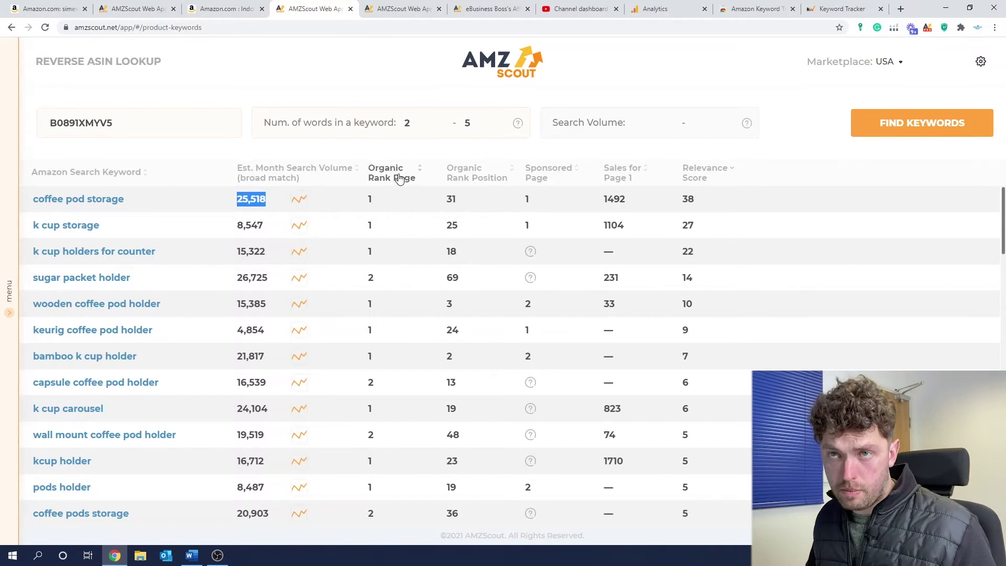
pyautogui.moveTo(381, 200); pyautogui.dragTo(367, 200)
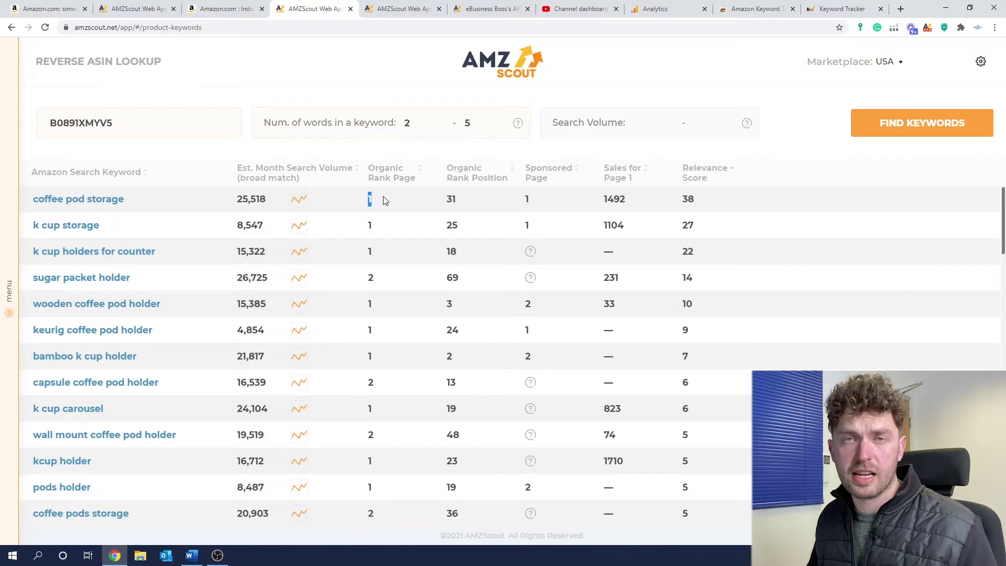
pyautogui.click(384, 202)
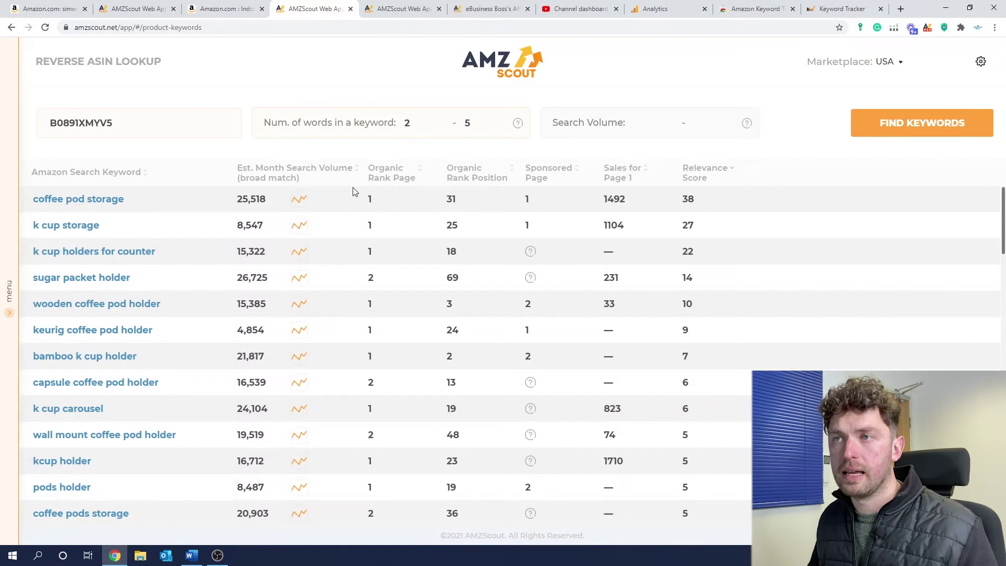
pyautogui.doubleClick(450, 199)
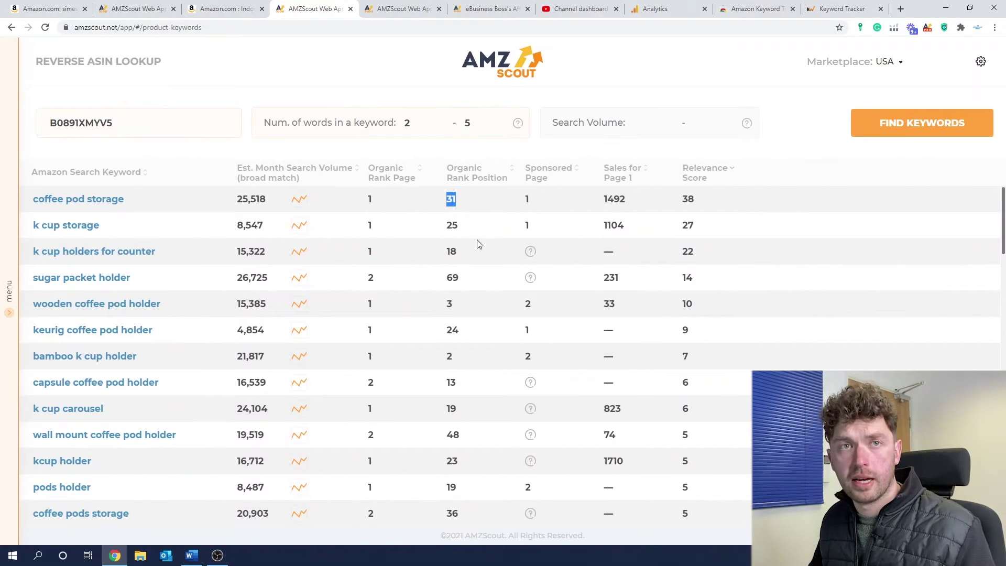
pyautogui.doubleClick(443, 251)
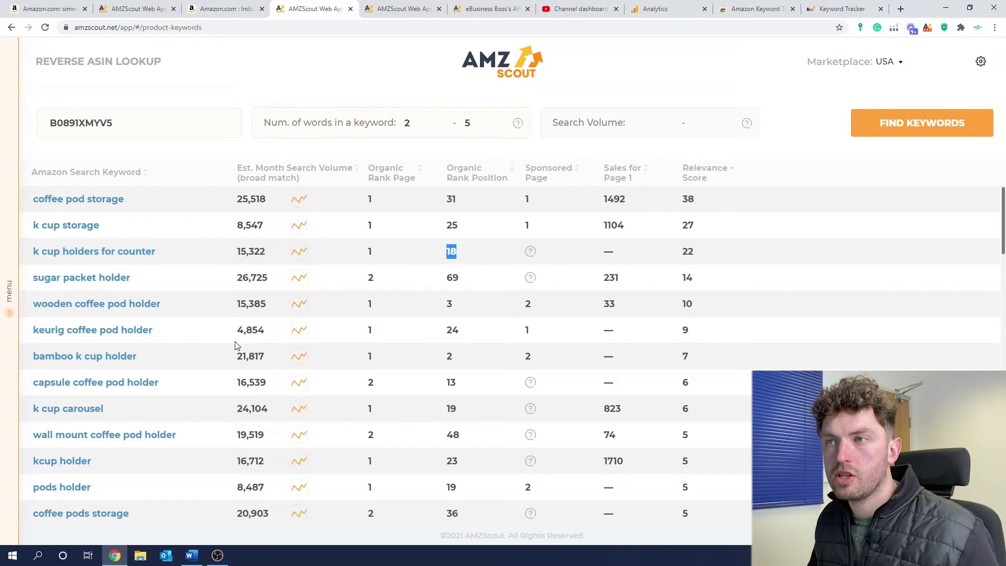
pyautogui.doubleClick(450, 355)
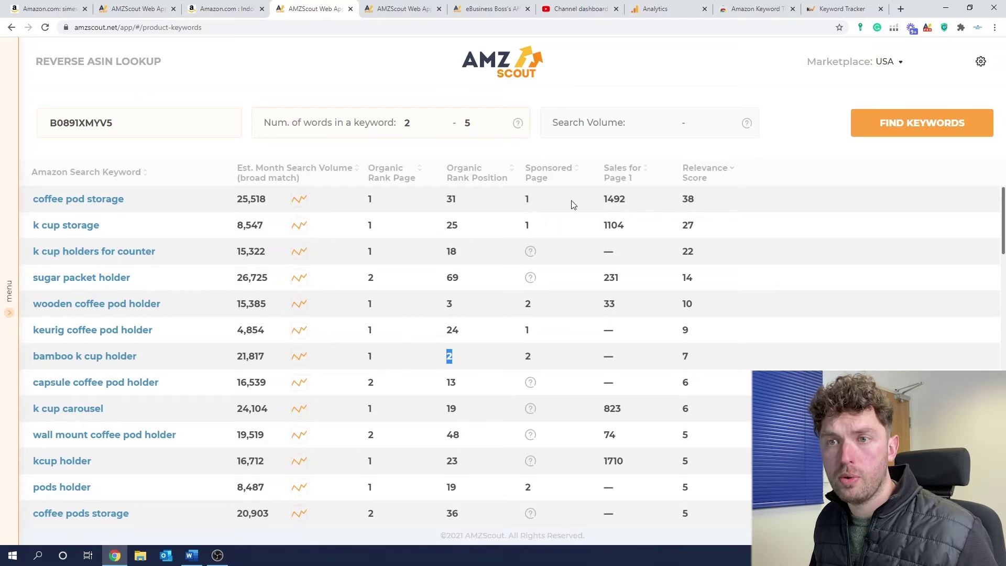
pyautogui.click(502, 175)
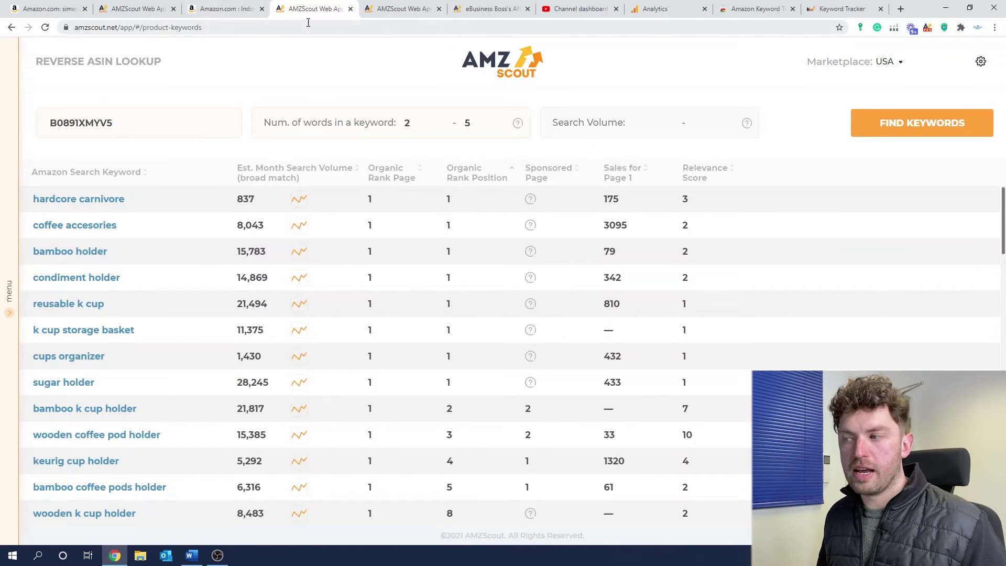
# - Open the Keyword Tracker, cancel the earlier keyword selection, and focus the product search field
pyautogui.click(402, 8)
pyautogui.click(492, 10)
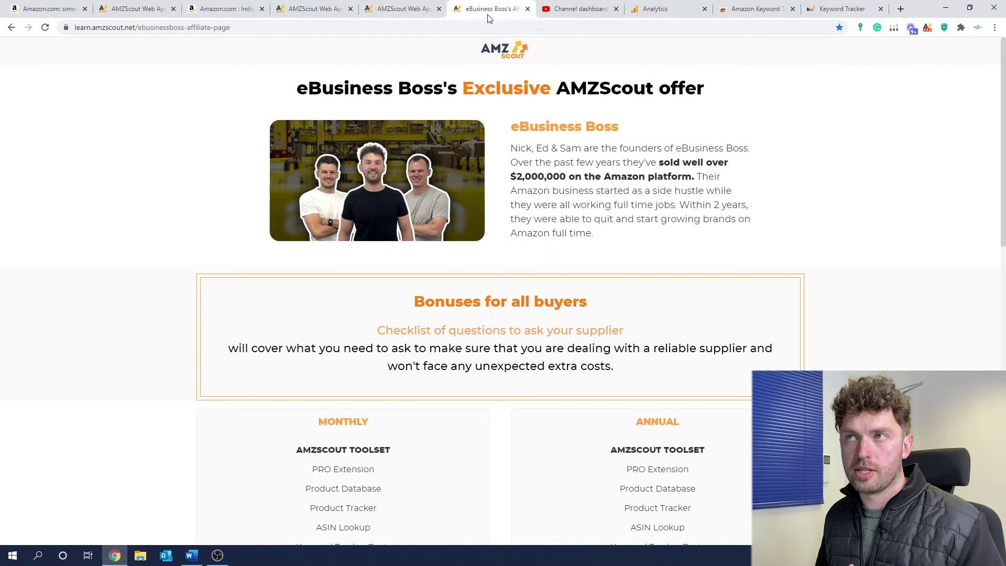
pyautogui.click(841, 8)
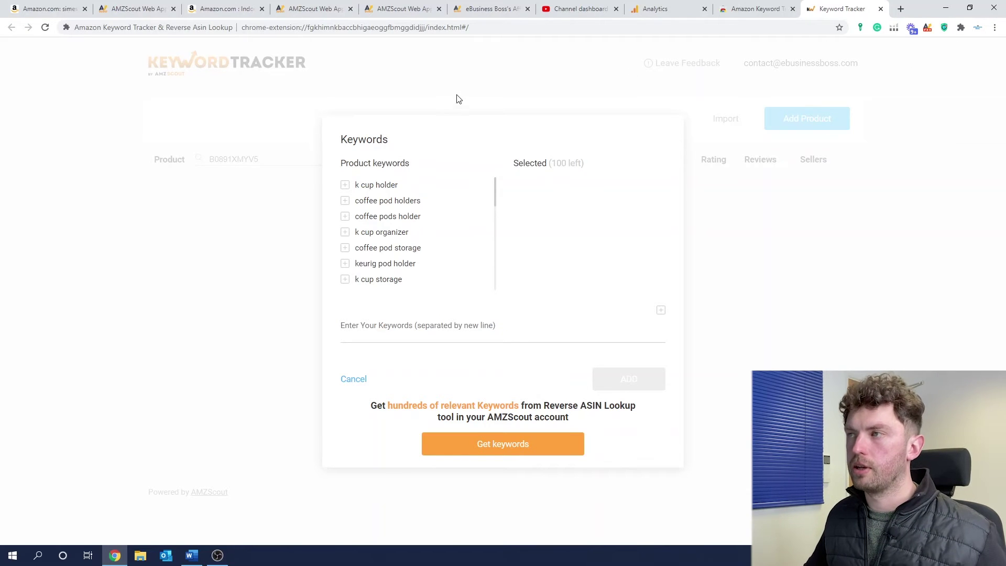
pyautogui.click(353, 380)
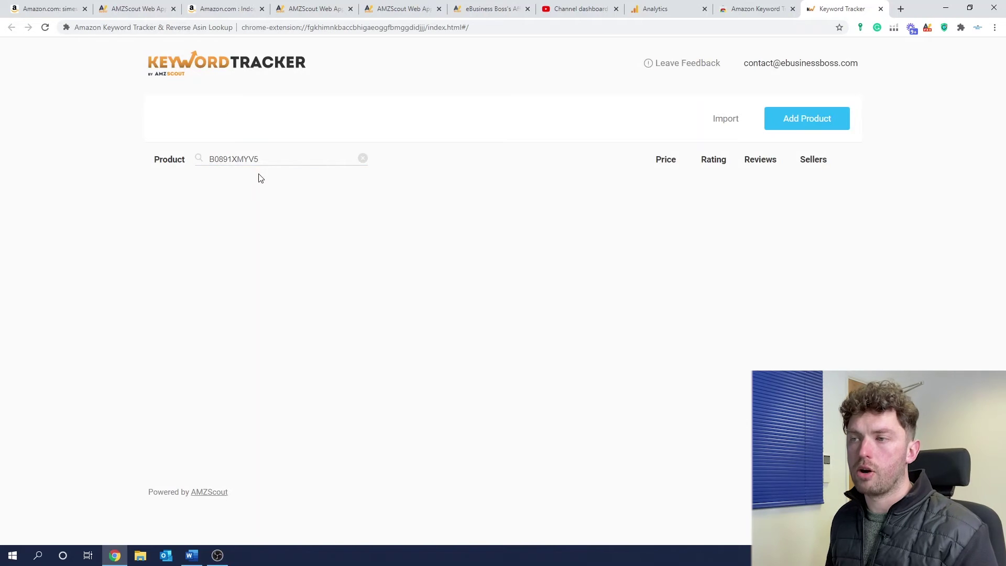
pyautogui.click(247, 163)
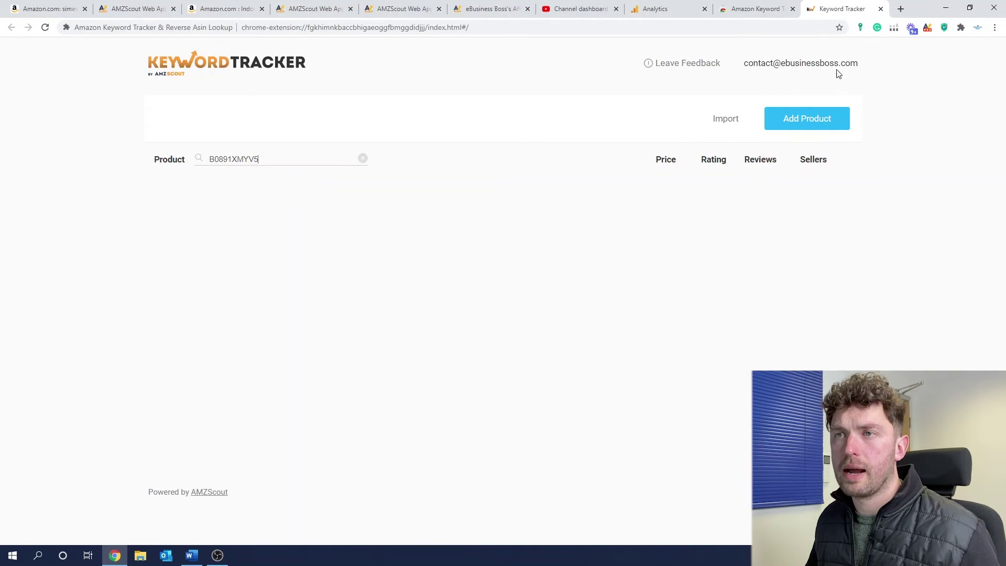
# - Add product ASIN B0891XMYV5, copied from Amazon, with tracking every 3 hours
pyautogui.click(818, 120)
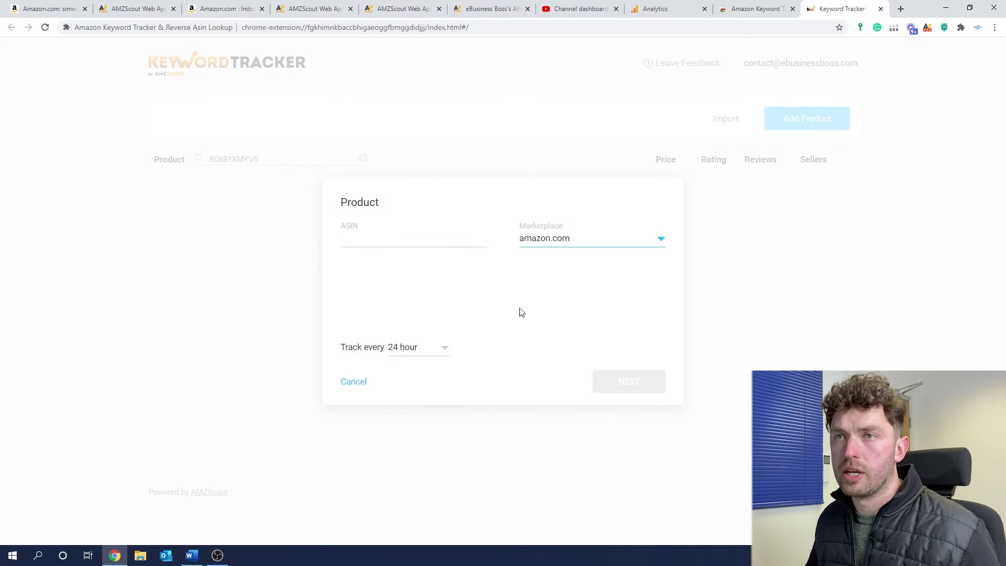
pyautogui.click(73, 9)
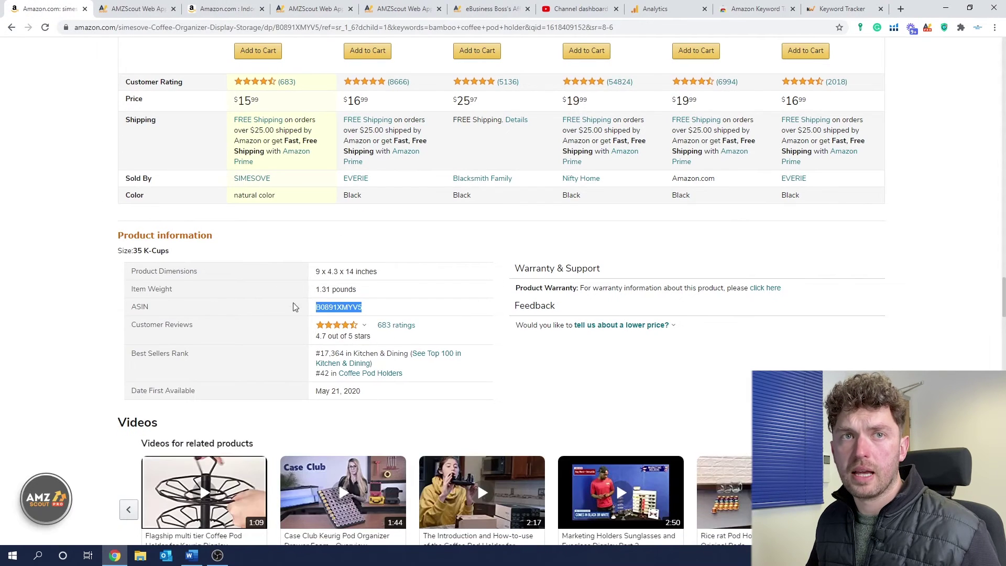
pyautogui.rightClick(349, 306)
pyautogui.click(356, 316)
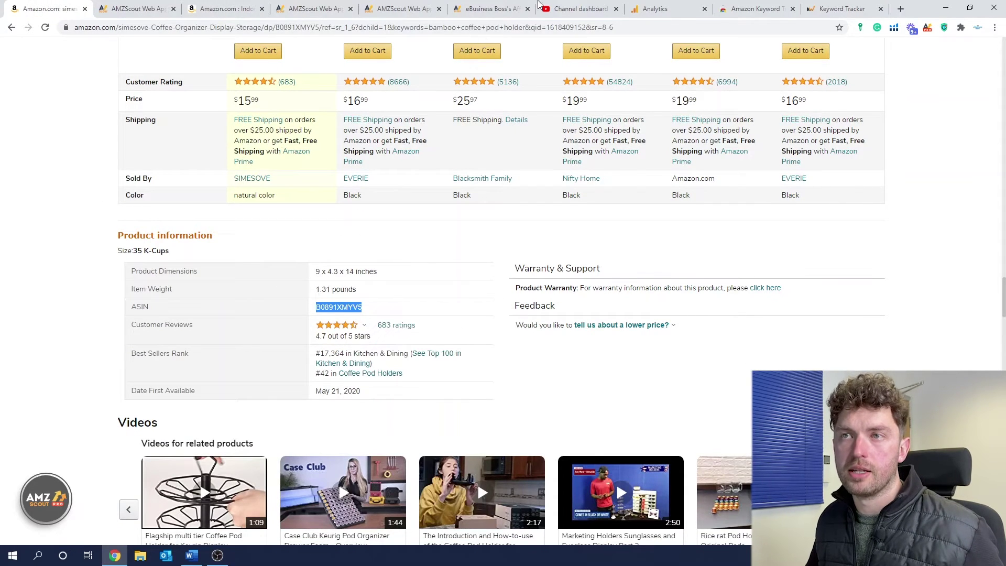
pyautogui.click(841, 9)
pyautogui.click(409, 238)
pyautogui.hotkey('ctrl', 'v')
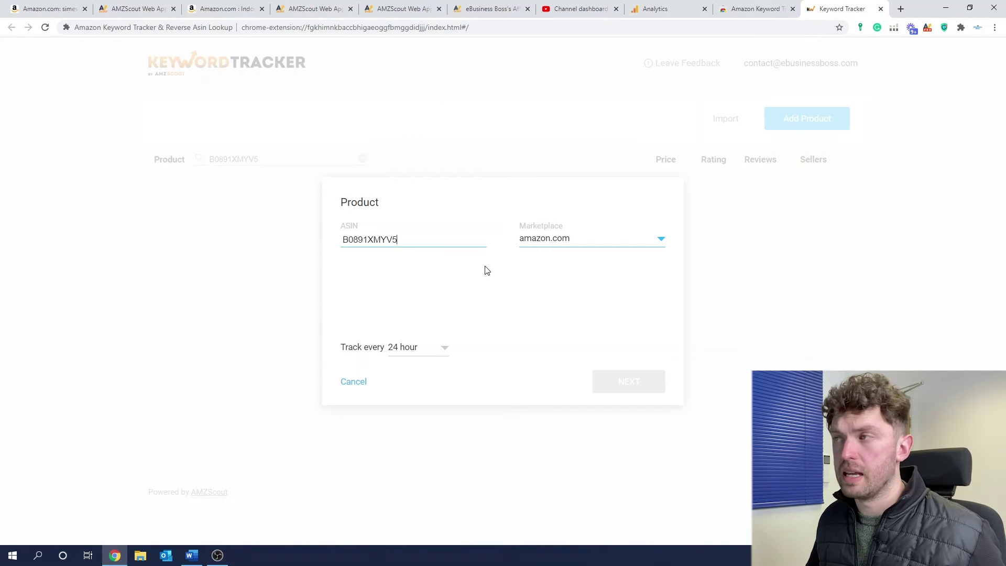
pyautogui.click(437, 351)
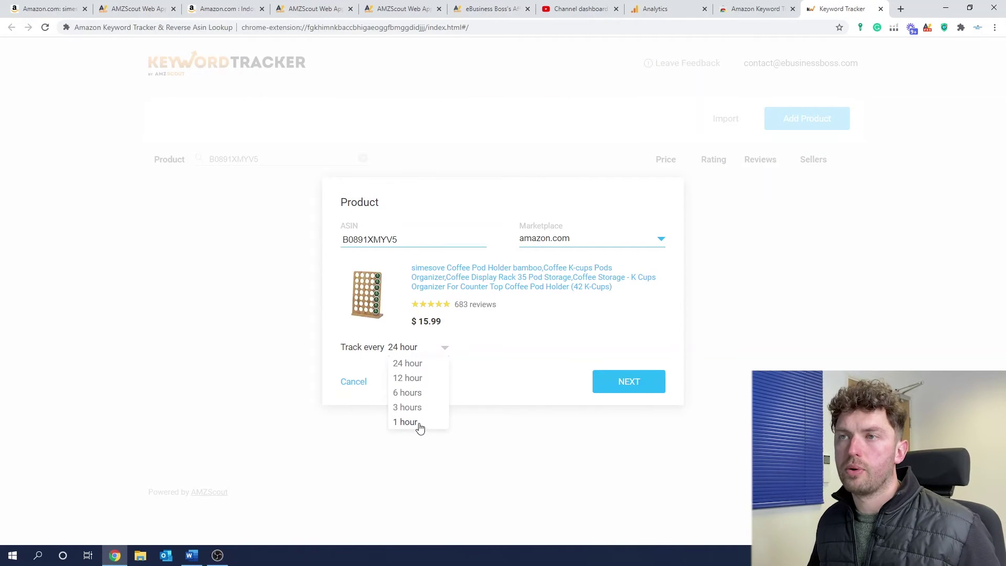
pyautogui.click(411, 407)
# - Select five suggested keywords, including k cup holder, and save the tracked product
pyautogui.click(629, 381)
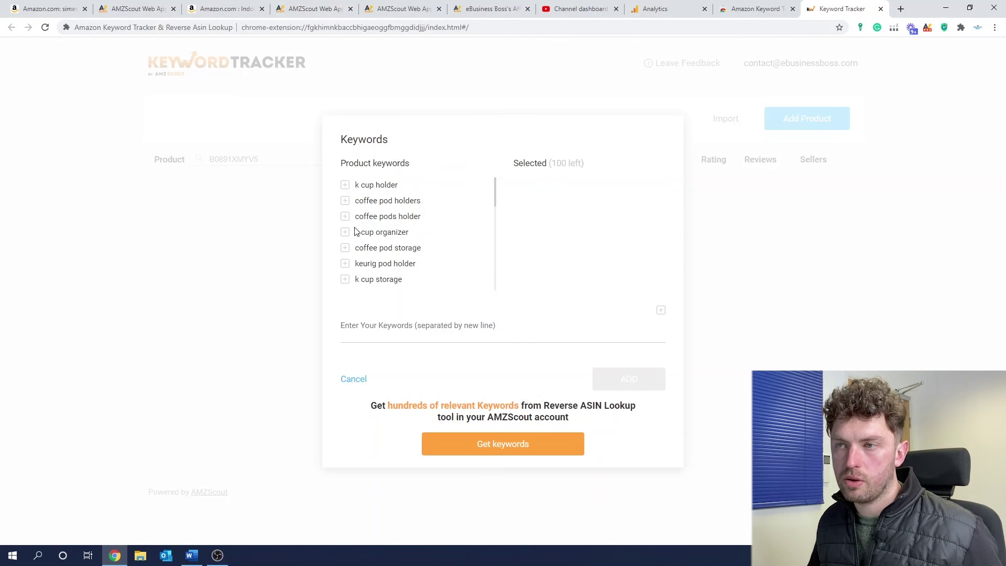
pyautogui.click(344, 188)
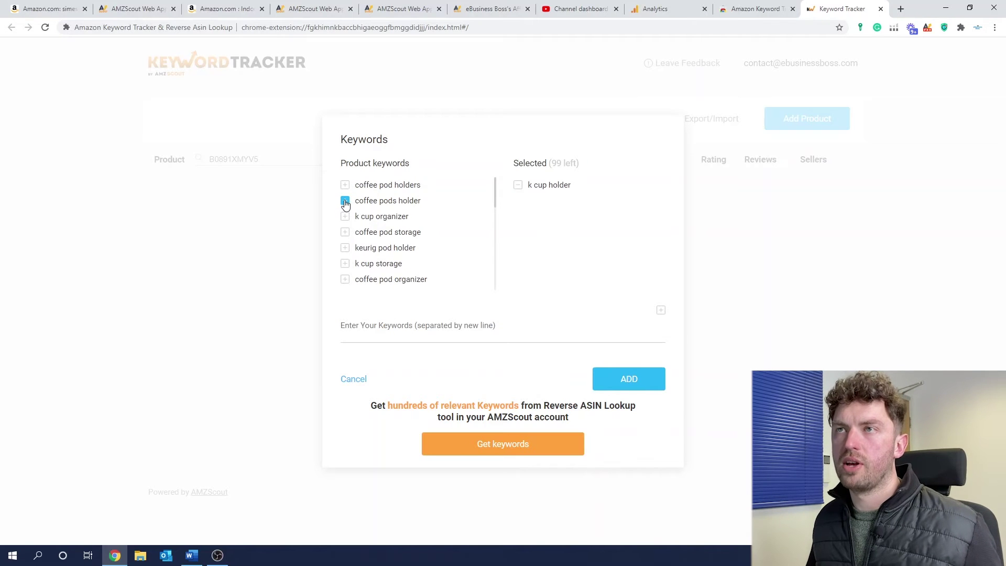
pyautogui.click(345, 200)
pyautogui.click(344, 201)
pyautogui.click(344, 200)
pyautogui.click(345, 200)
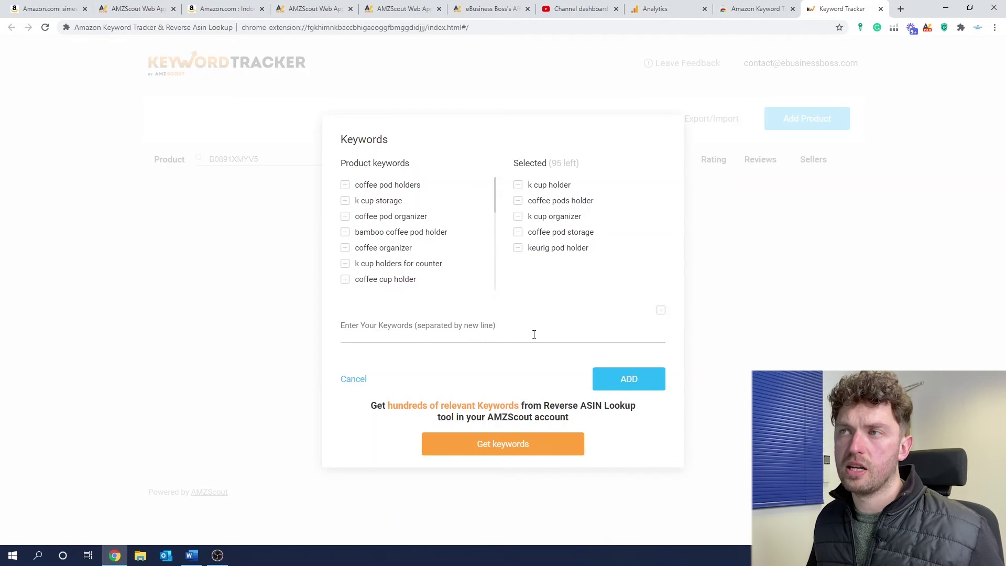
pyautogui.click(647, 378)
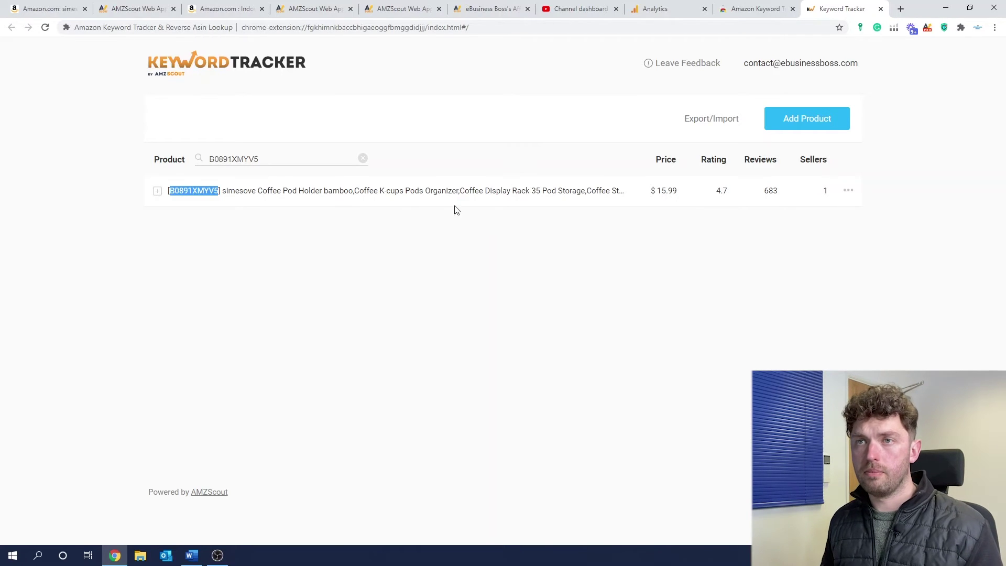
# - Expand the B0891XMYV5 product row to show its keyword ranks, e.g. k cup organizer at 42
pyautogui.click(336, 193)
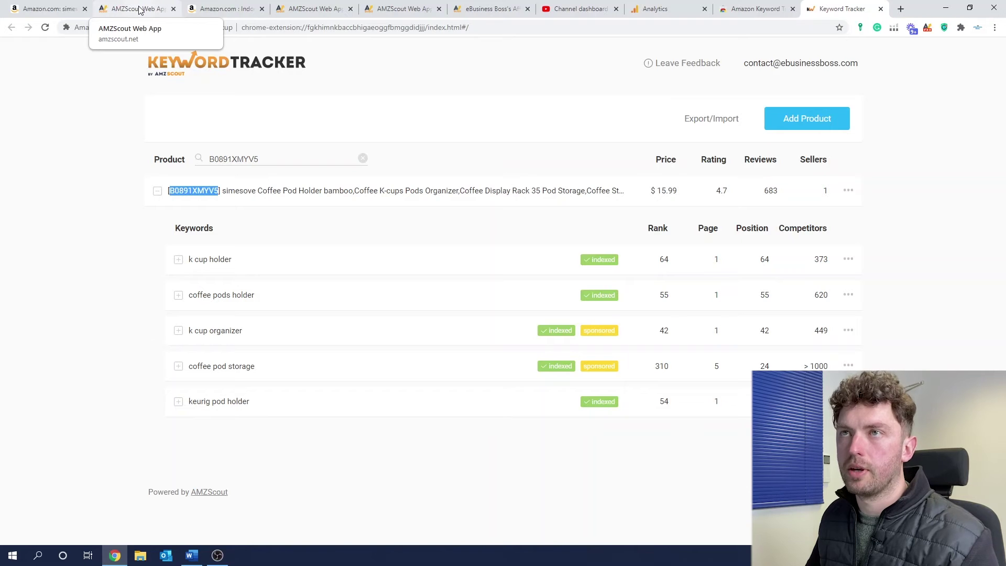
# - Switch to the eBusiness Boss offer page and select its web address
pyautogui.click(502, 9)
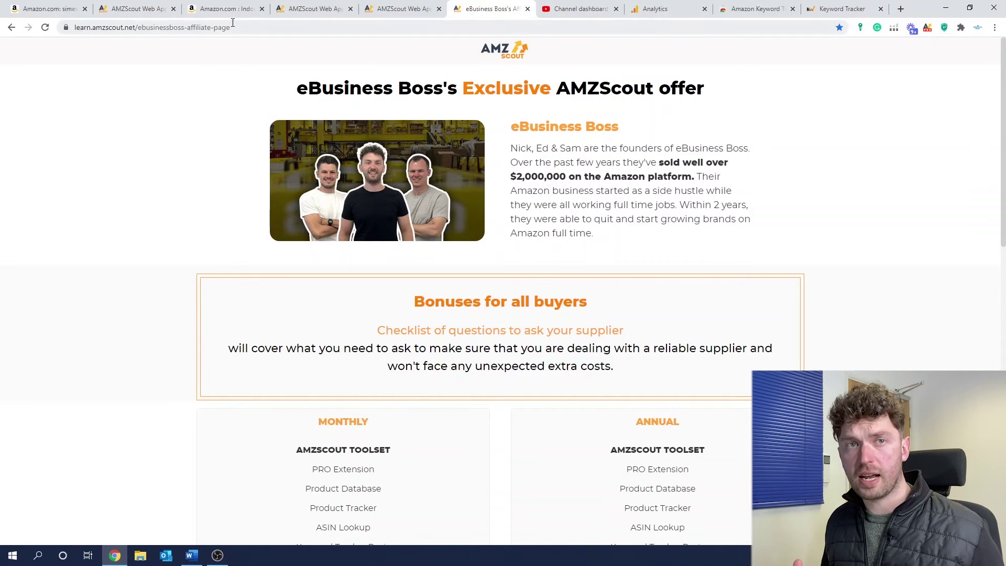
pyautogui.hotkey('ctrl', 'l')
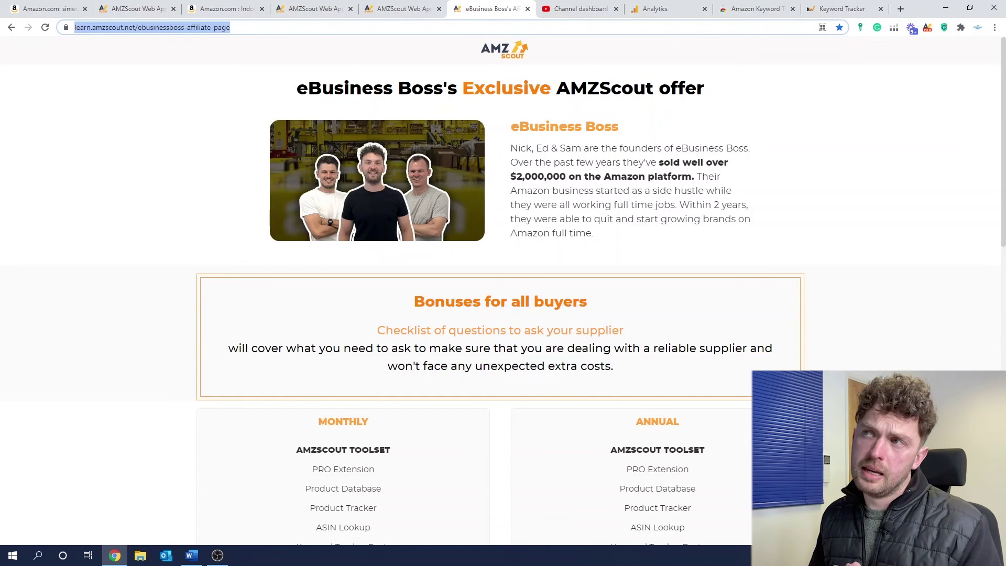
# - From the Product Tracker page, open the Step-by-step Course under Education in the tools menu
pyautogui.click(142, 11)
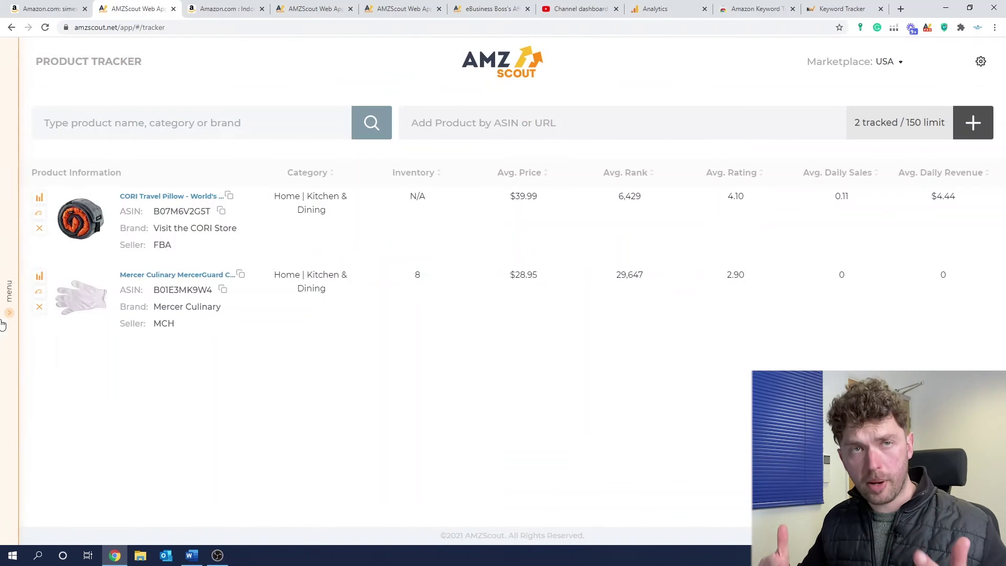
pyautogui.click(9, 313)
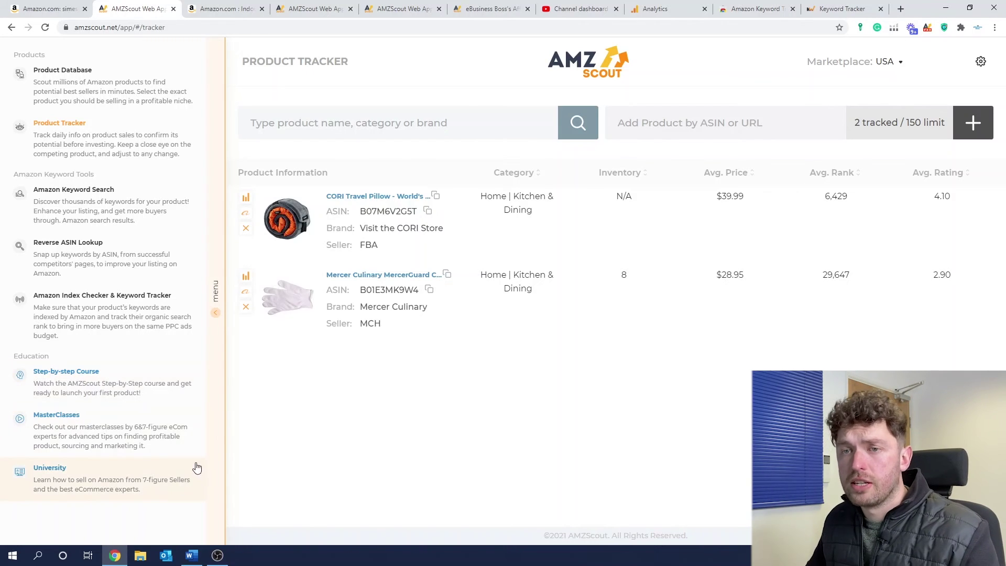
pyautogui.click(98, 393)
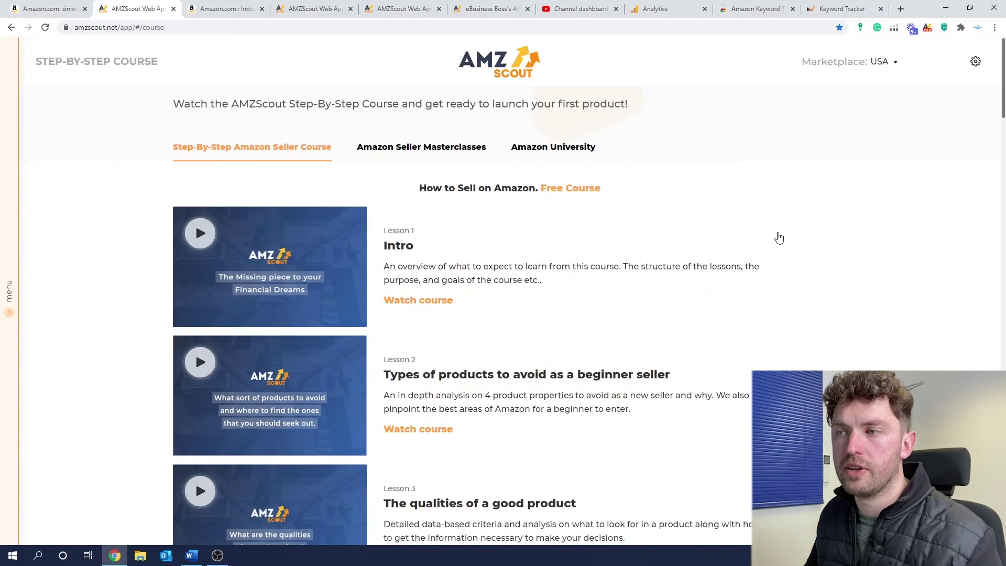
pyautogui.scroll(-2, 847, 270)
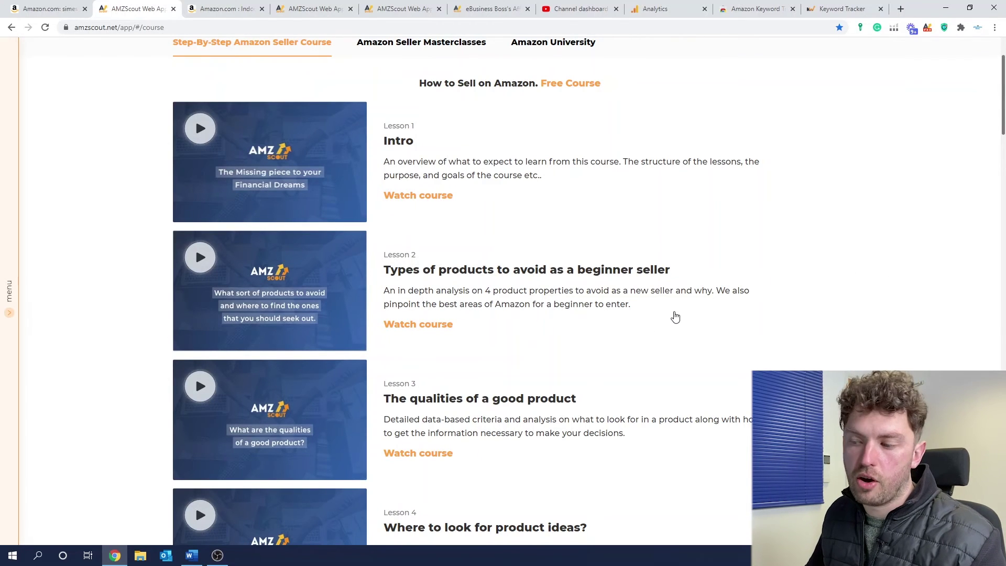
pyautogui.scroll(-4, 675, 313)
pyautogui.scroll(-8, 676, 310)
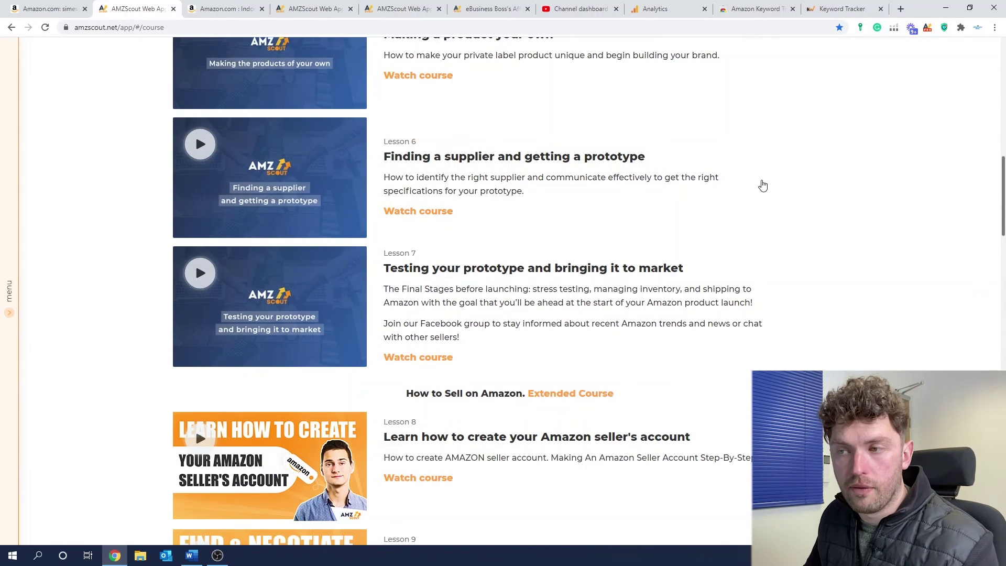
pyautogui.scroll(-2, 736, 201)
pyautogui.scroll(-6, 736, 202)
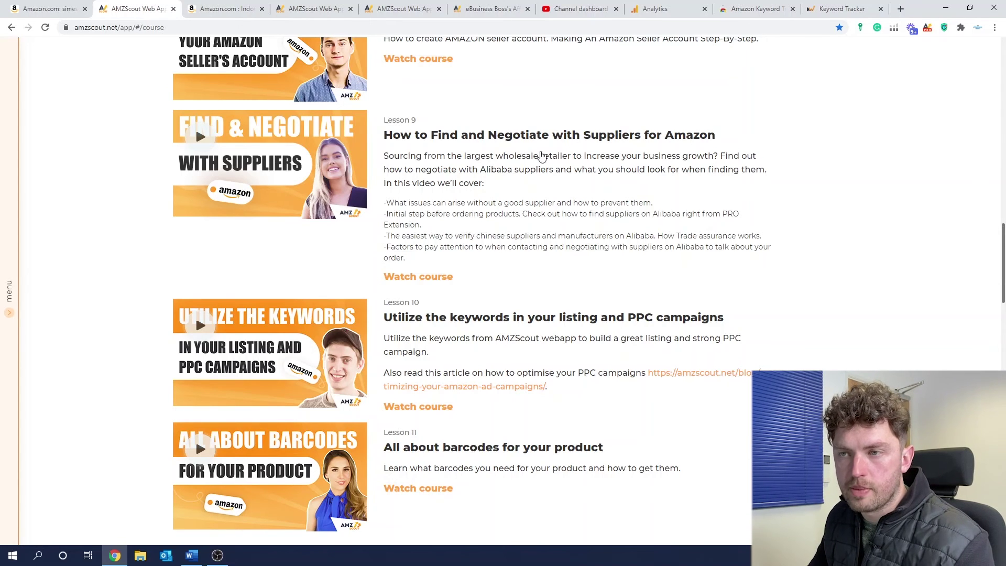
pyautogui.scroll(-2, 649, 162)
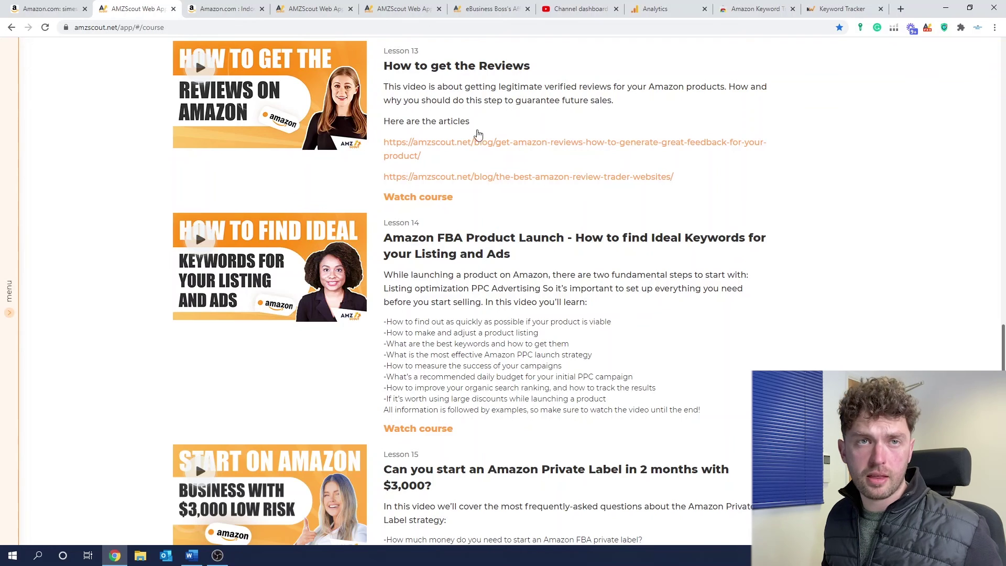
pyautogui.scroll(-3, 476, 135)
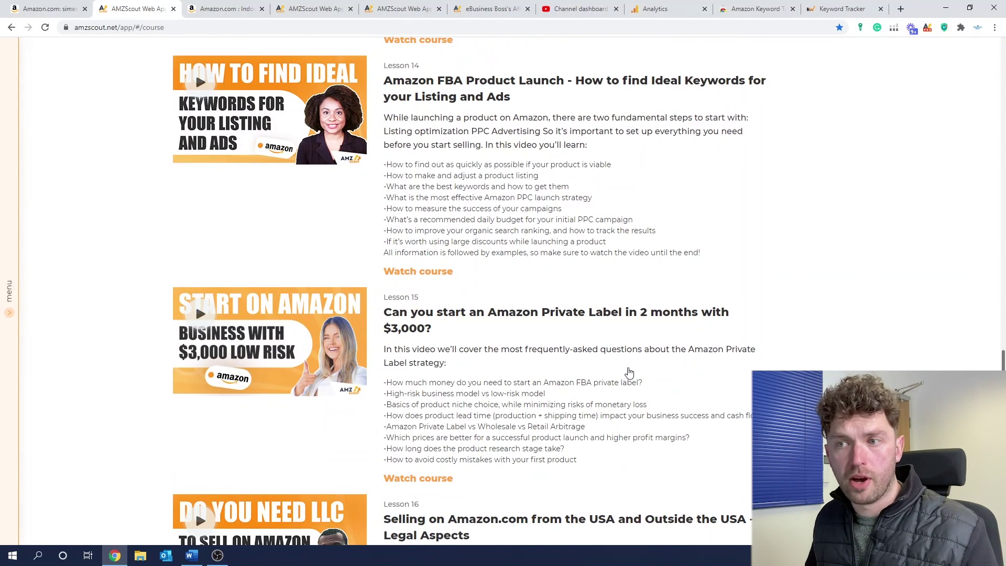
pyautogui.scroll(-3, 629, 372)
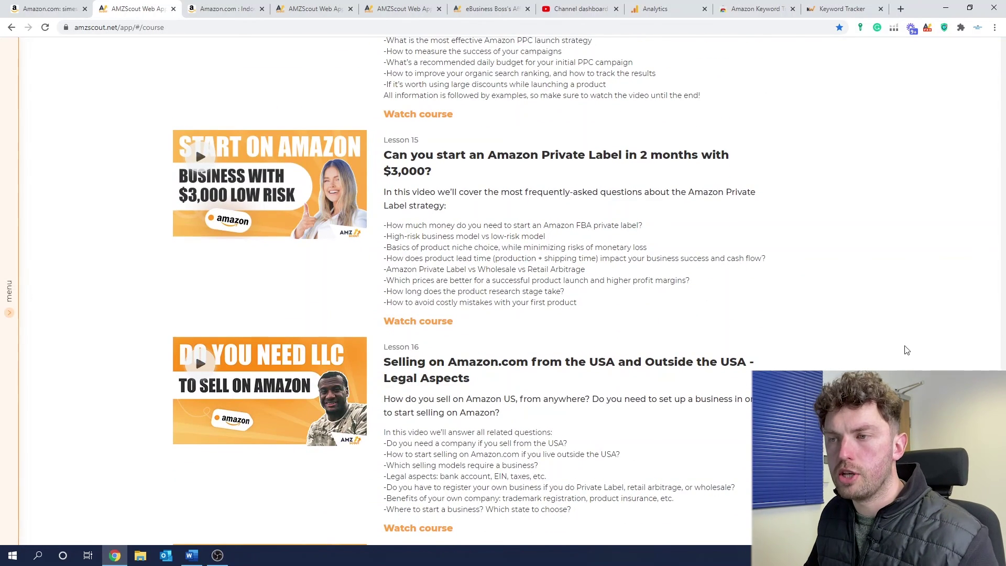
pyautogui.scroll(-4, 909, 336)
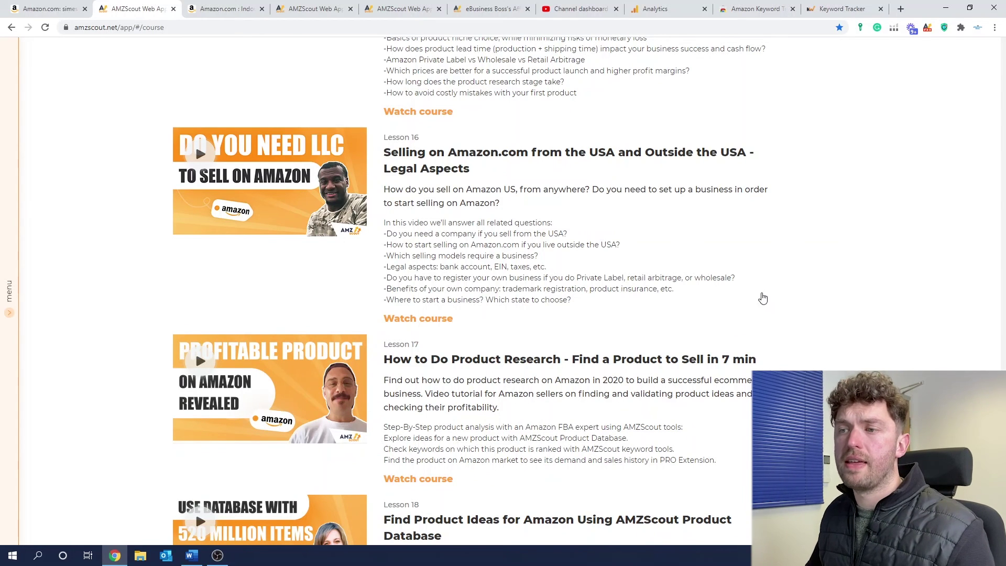
pyautogui.scroll(-3, 763, 294)
pyautogui.scroll(1, 763, 274)
pyautogui.scroll(-3, 765, 275)
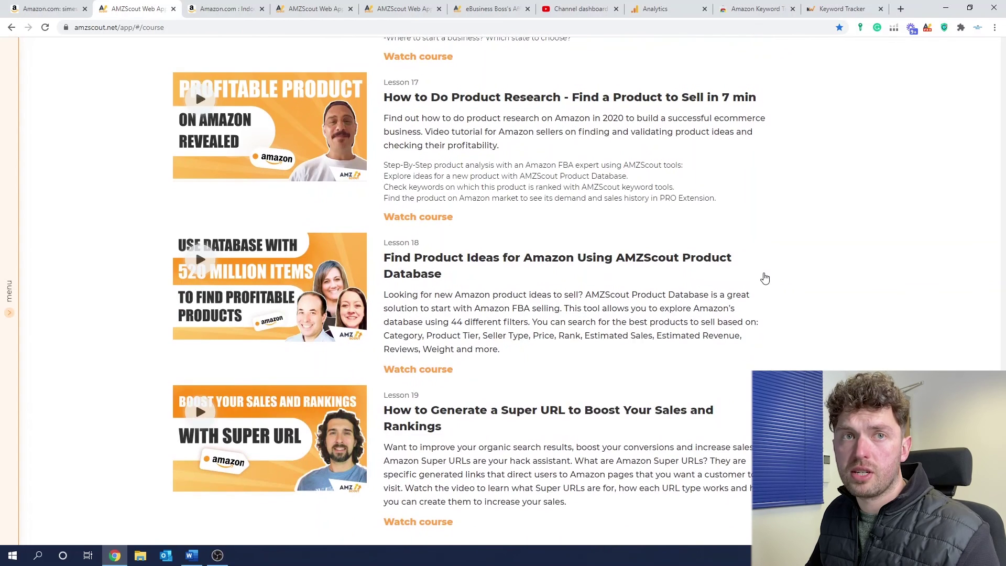
pyautogui.scroll(5, 765, 278)
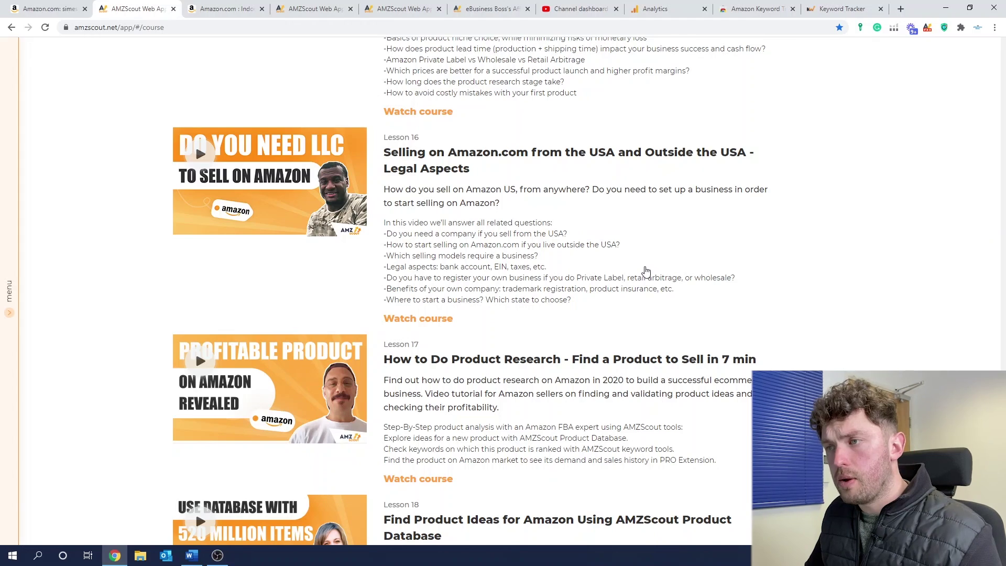
pyautogui.scroll(20, 593, 251)
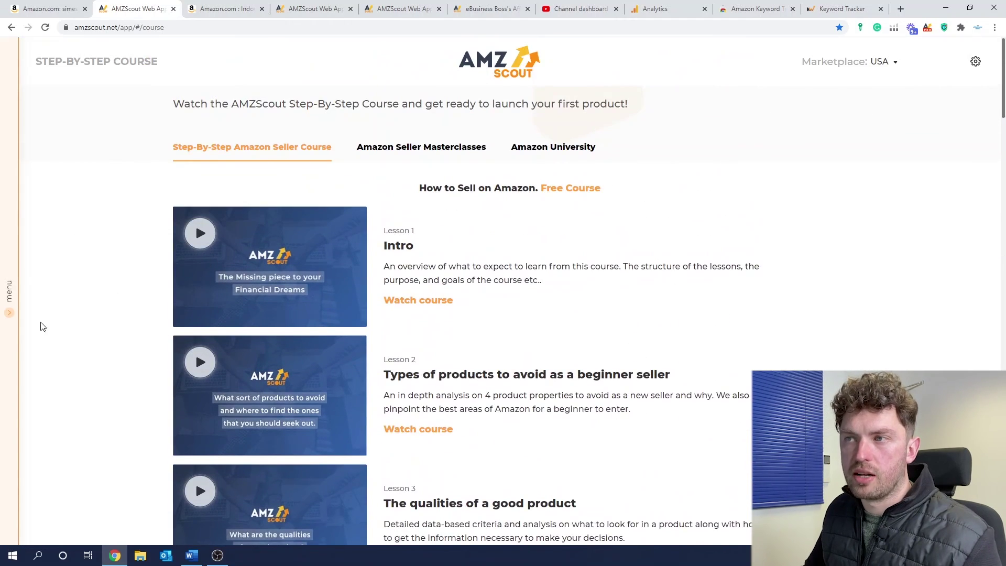
# - Expand the left side menu listing product, keyword and education tools
pyautogui.moveTo(19, 321)
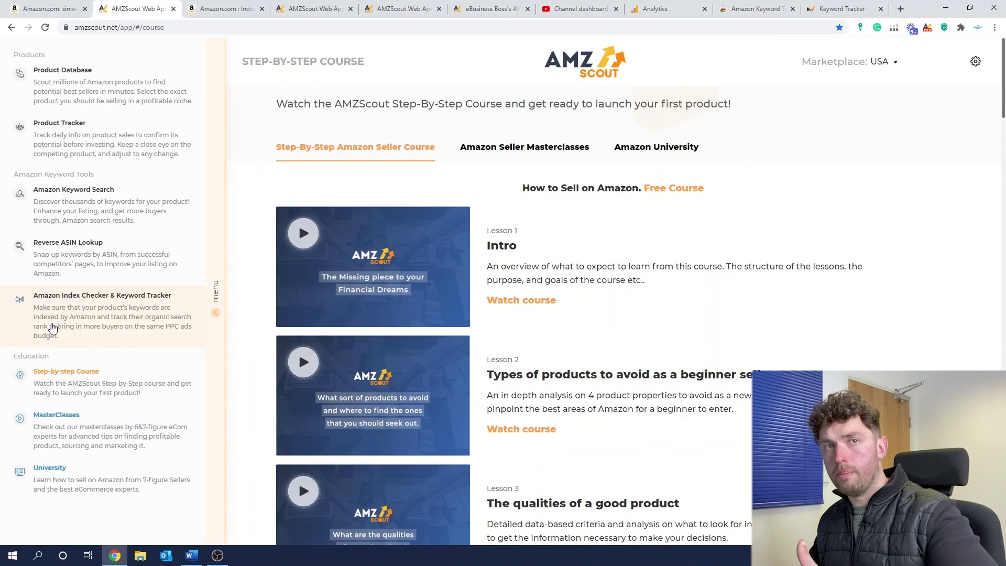